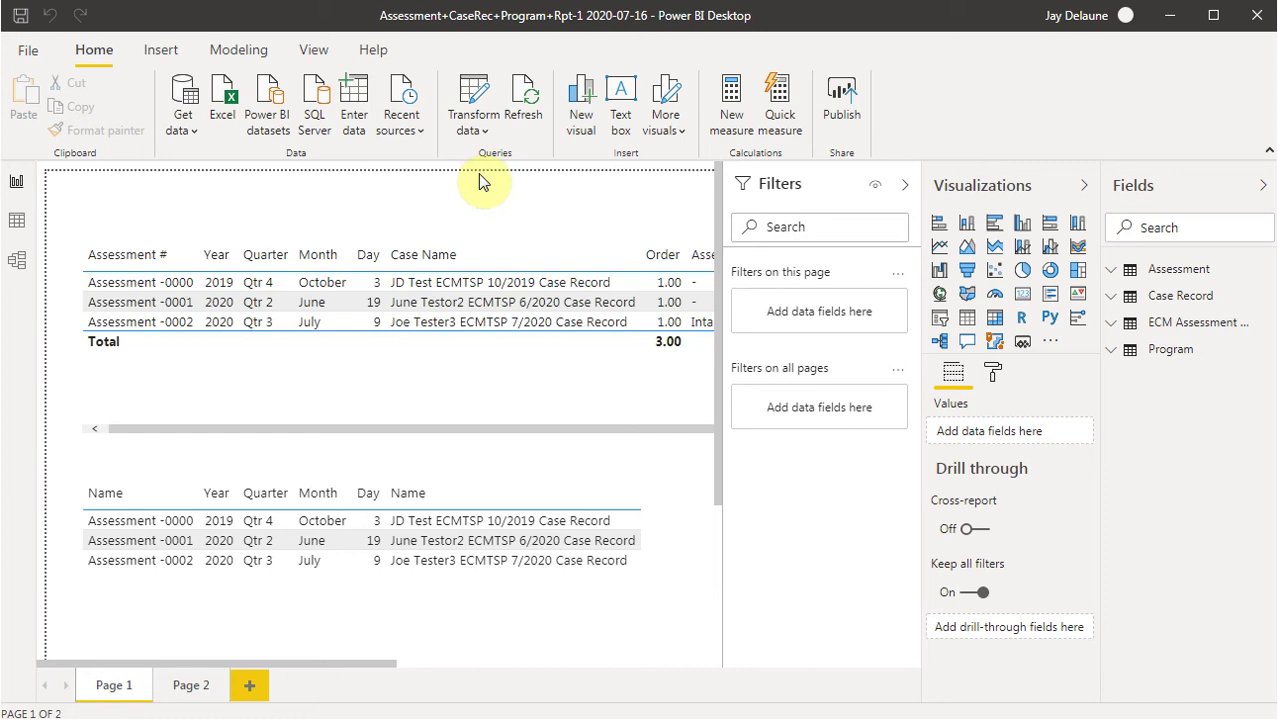
Step: Reconnect to the Salesforce Objects source from the recent sources list
{"action": "left_click", "coordinate": [400, 112]}
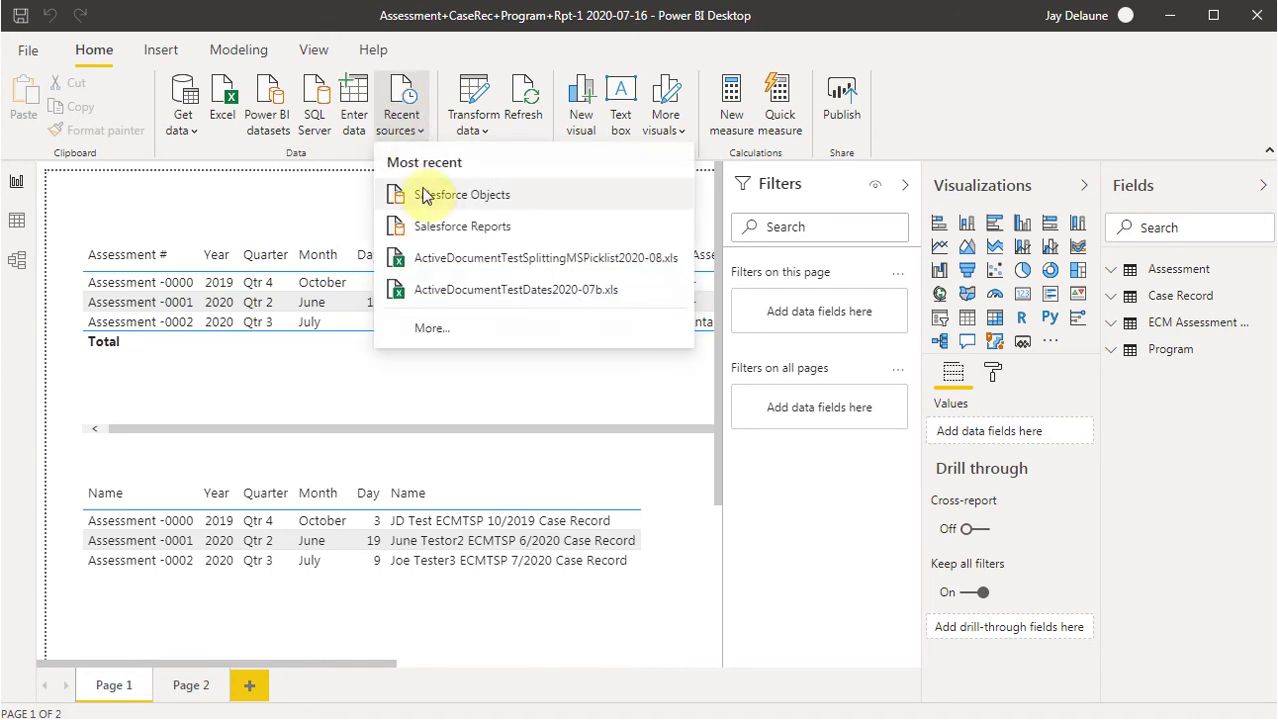
{"action": "left_click", "coordinate": [426, 196]}
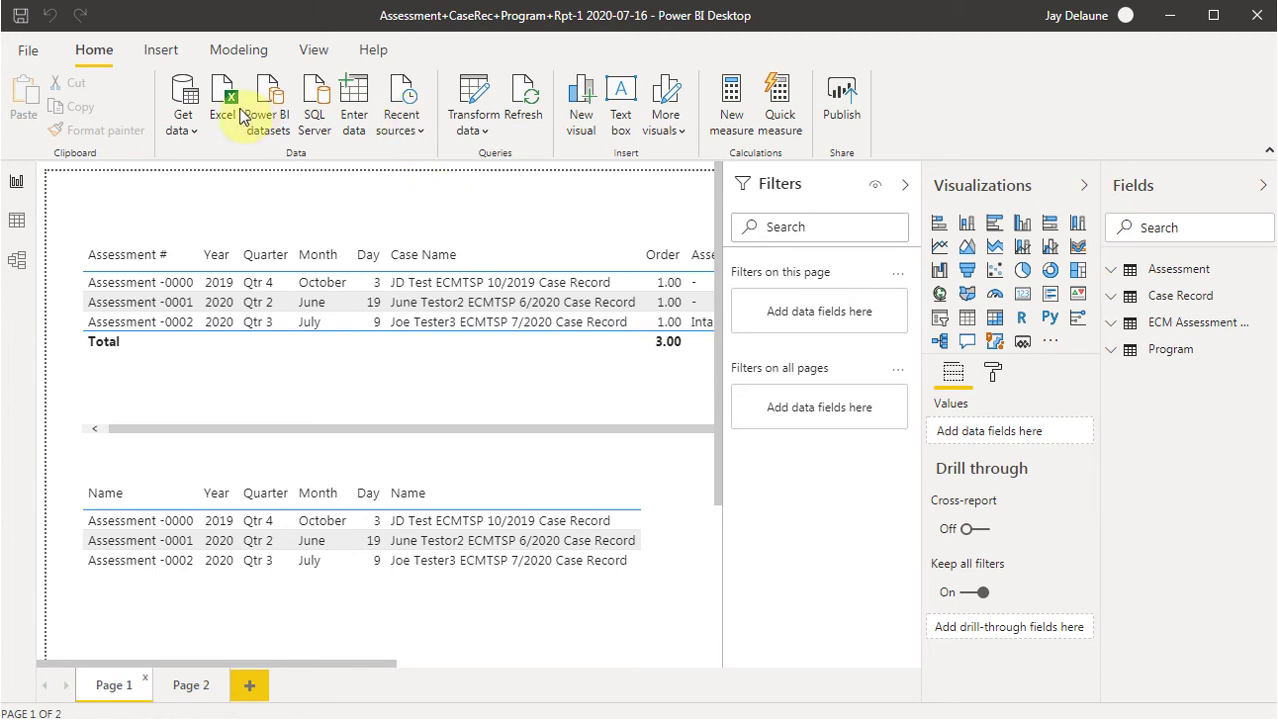
{"action": "left_click", "coordinate": [183, 113]}
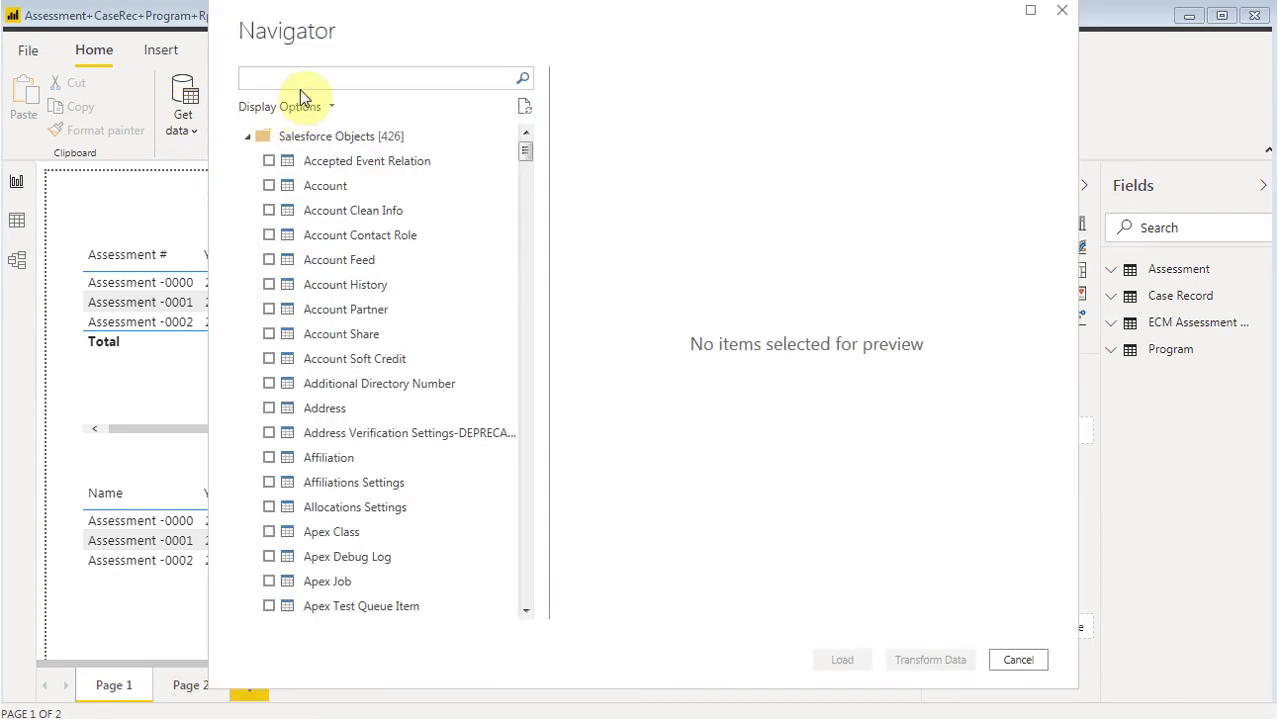
Step: Search 'contac' in the Navigator, tick the Contact table, and send it to Transform Data
{"action": "left_click", "coordinate": [303, 76]}
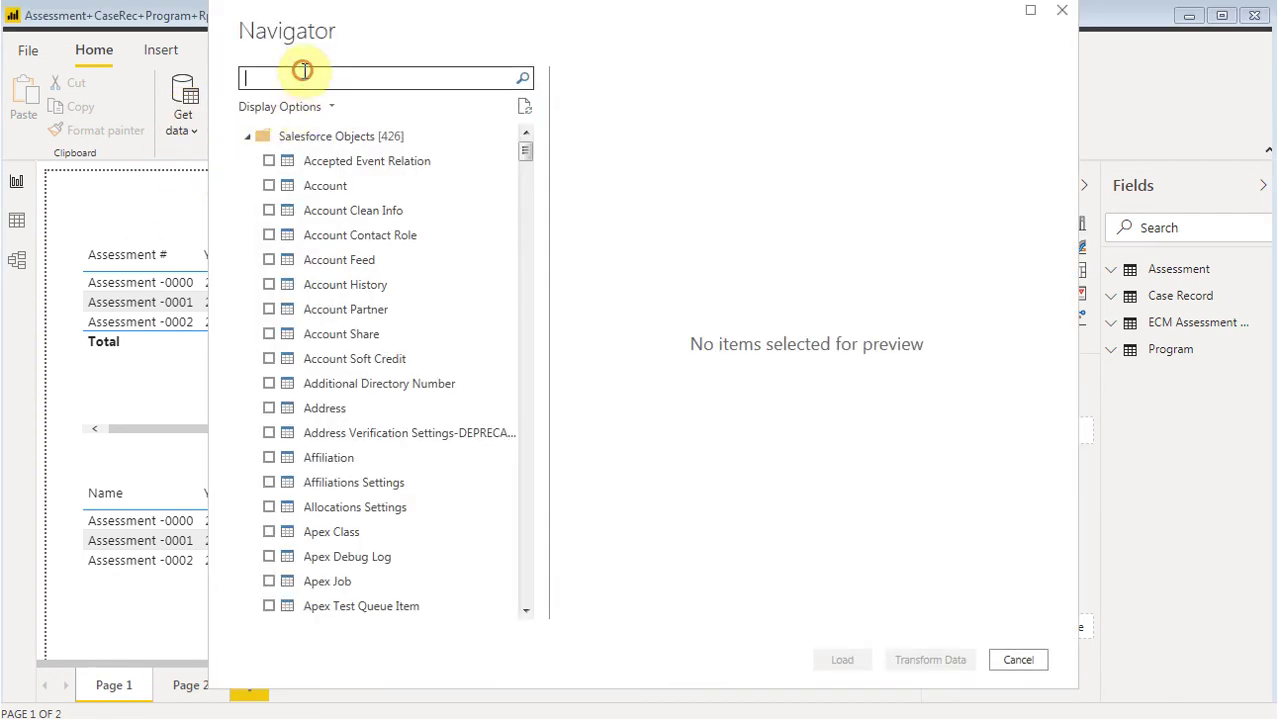
{"action": "type", "text": "contact"}
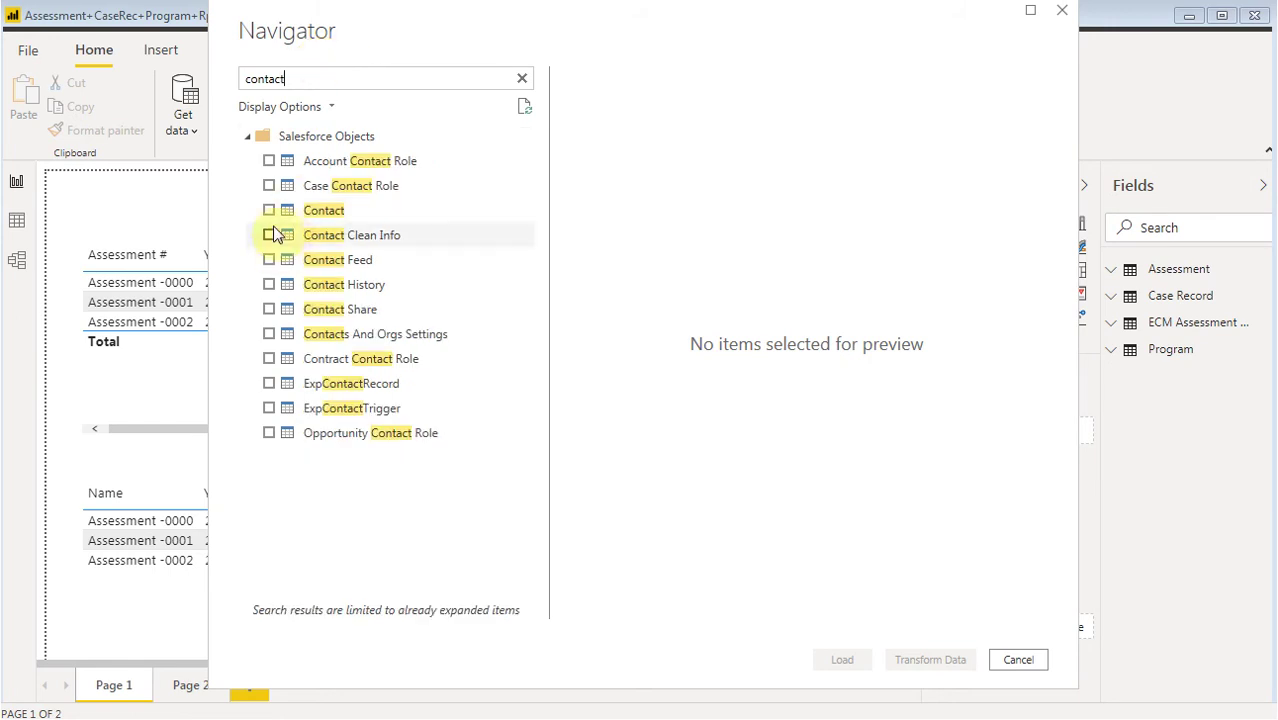
{"action": "left_click", "coordinate": [268, 211]}
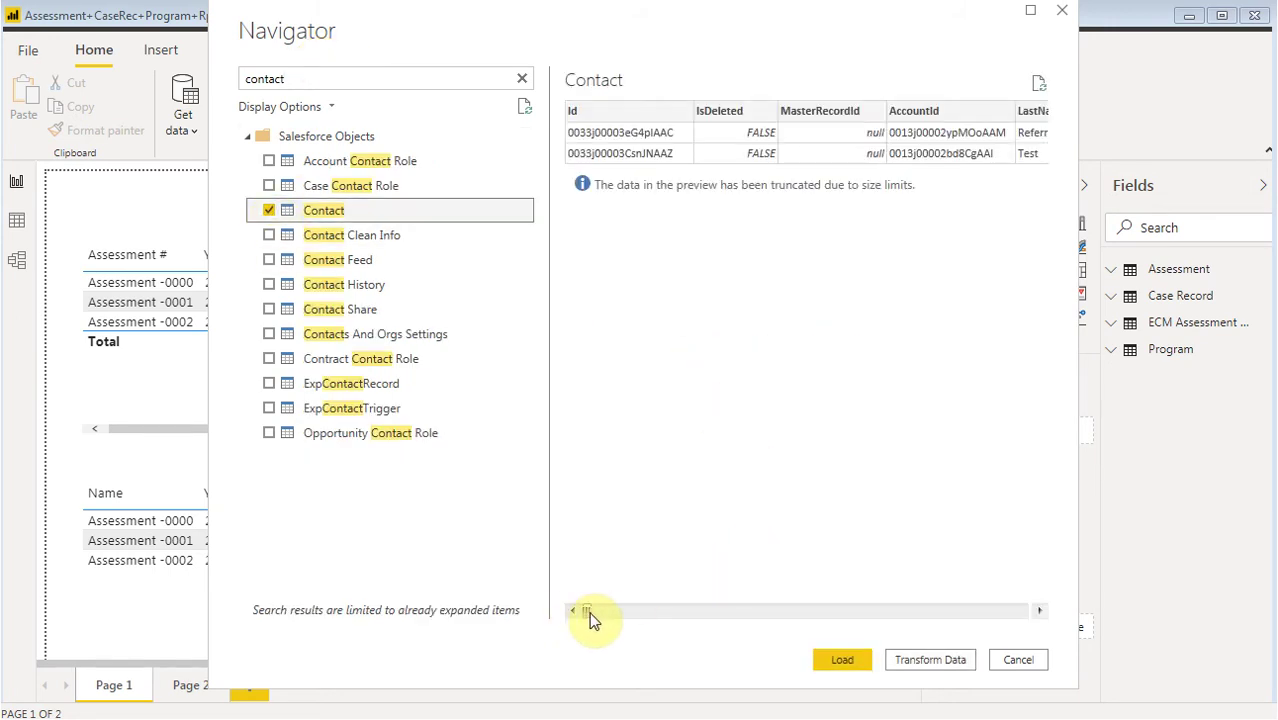
{"action": "mouse_move", "coordinate": [585, 612]}
{"action": "left_mouse_down"}
{"action": "mouse_move", "coordinate": [785, 618]}
{"action": "mouse_move", "coordinate": [569, 610]}
{"action": "left_mouse_up"}
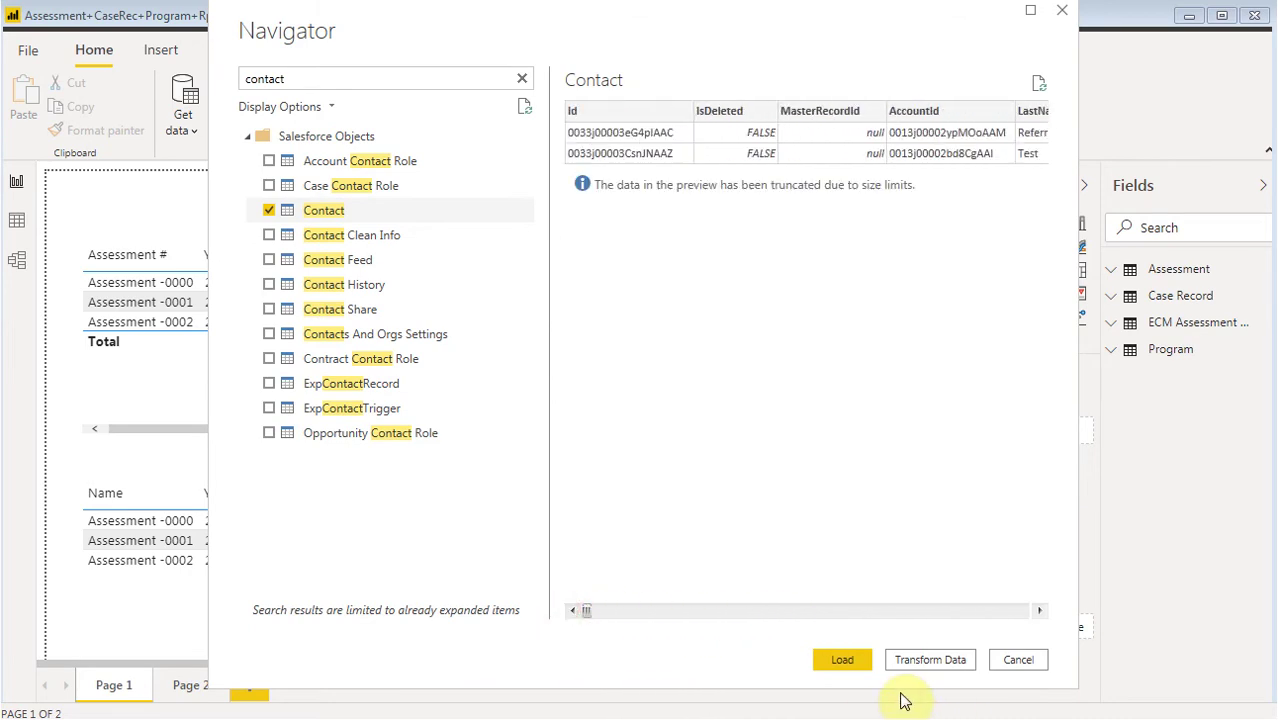
{"action": "left_click", "coordinate": [931, 664]}
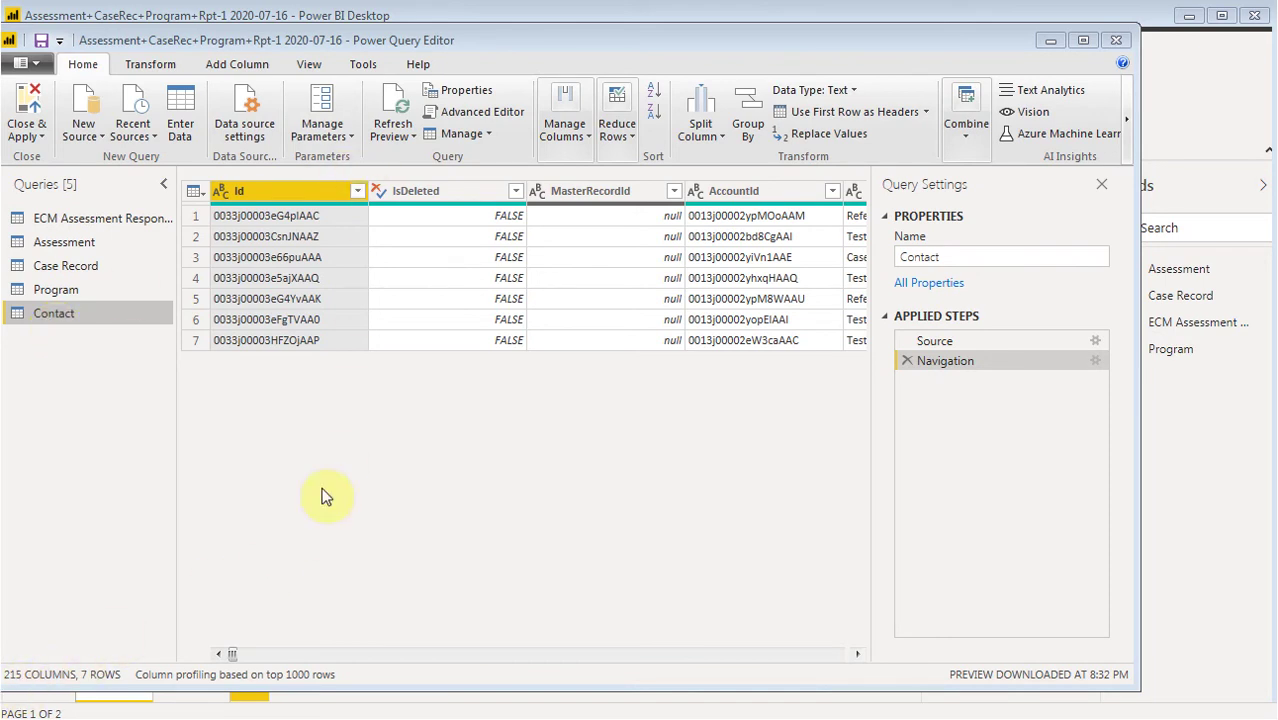
Step: Use Choose Columns to keep only Id, LastName, FirstName, Salutation and RecordTypeId in Contact
{"action": "left_click", "coordinate": [560, 115]}
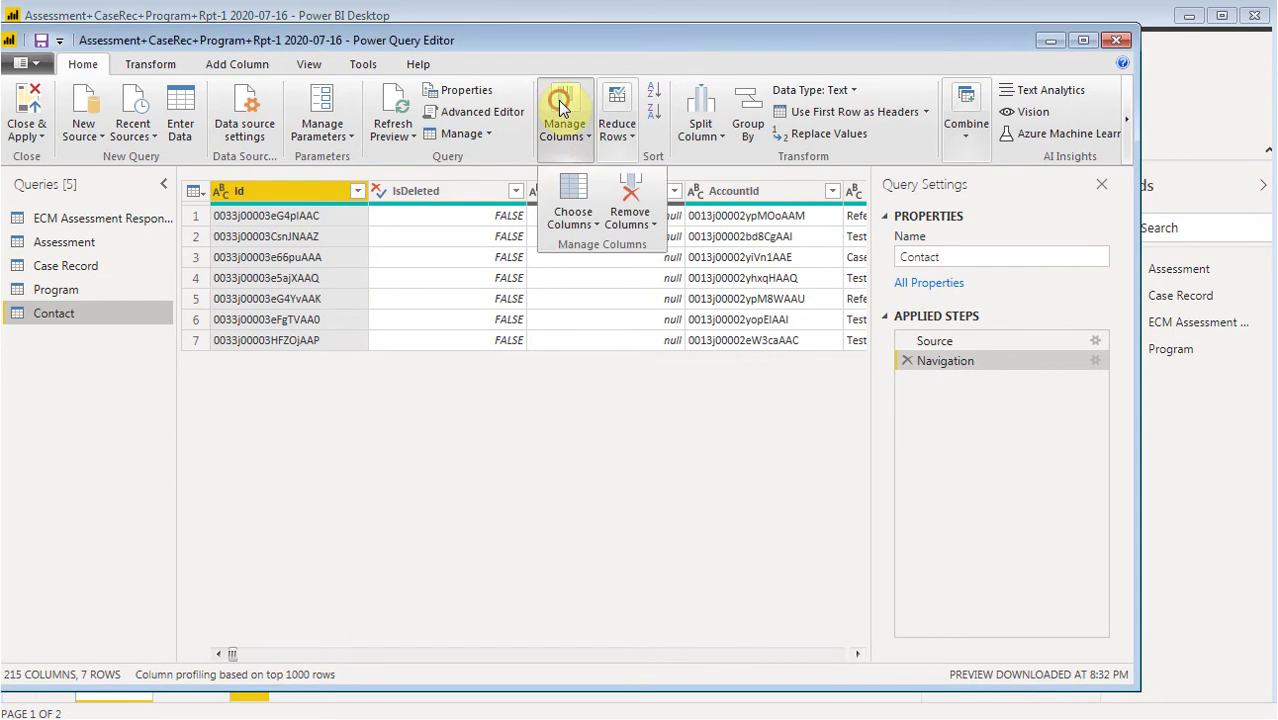
{"action": "left_click", "coordinate": [574, 196]}
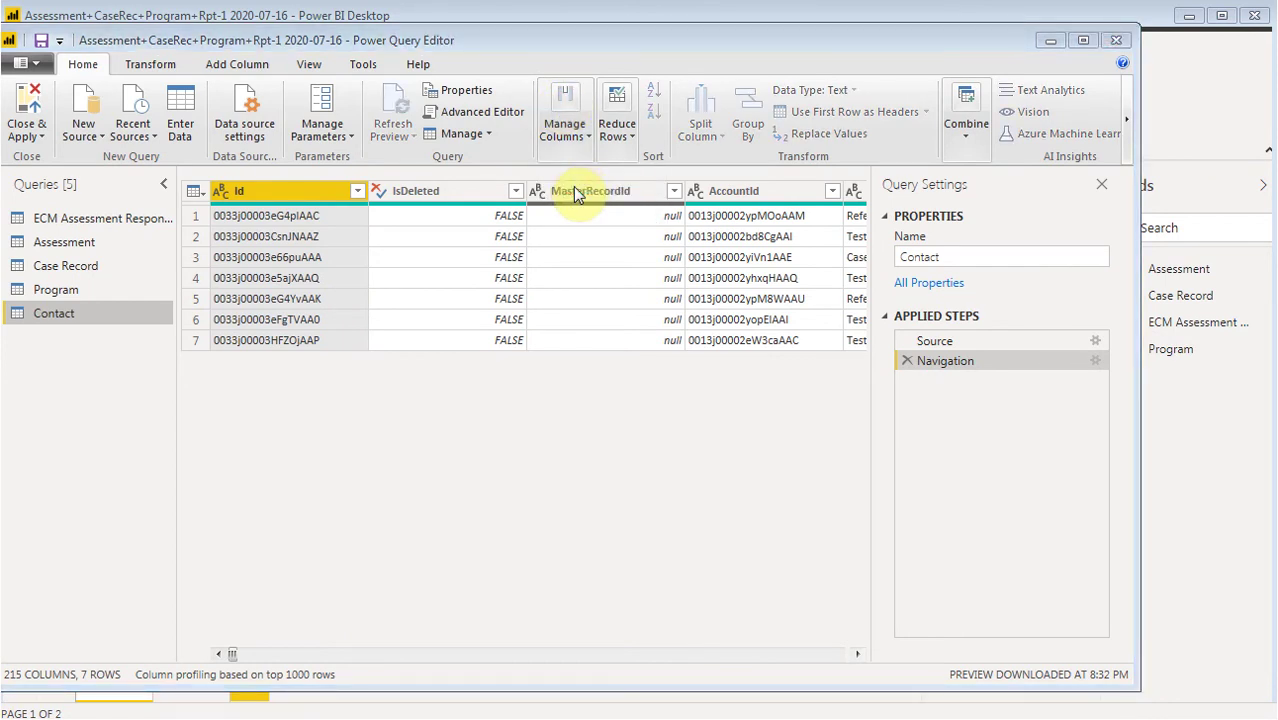
{"action": "left_click", "coordinate": [516, 167]}
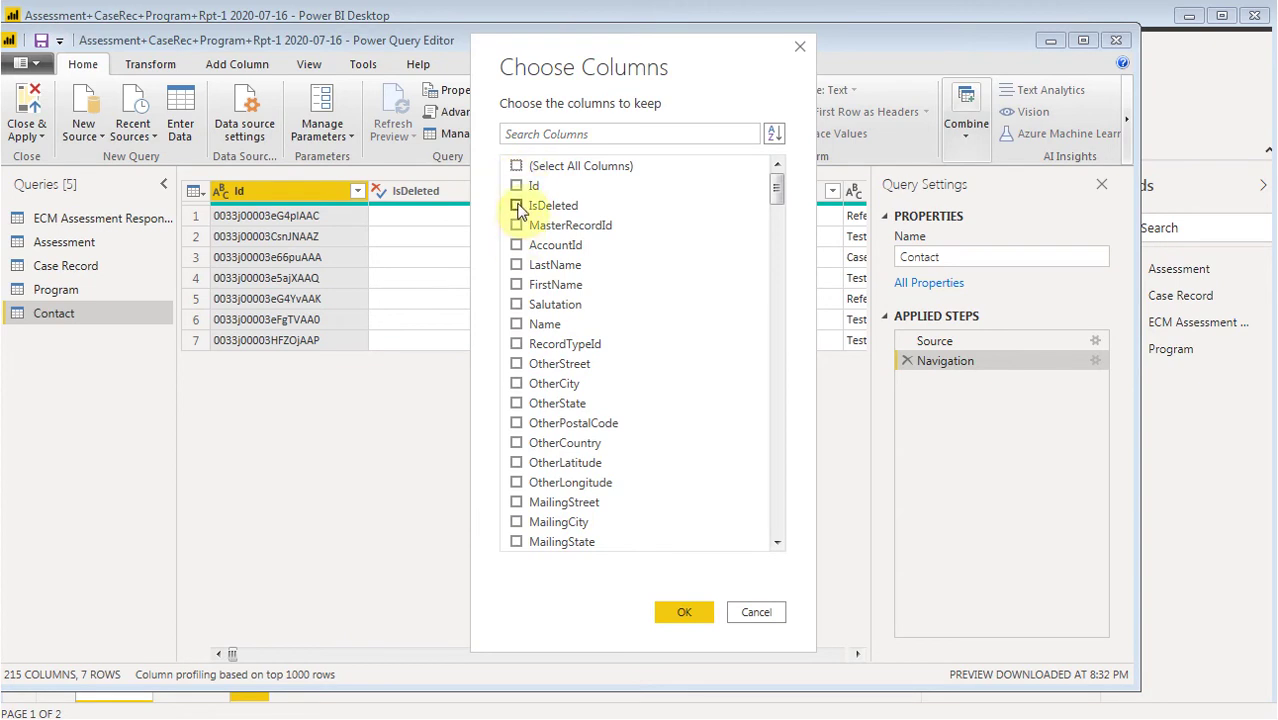
{"action": "left_click", "coordinate": [516, 186]}
{"action": "left_click", "coordinate": [516, 264]}
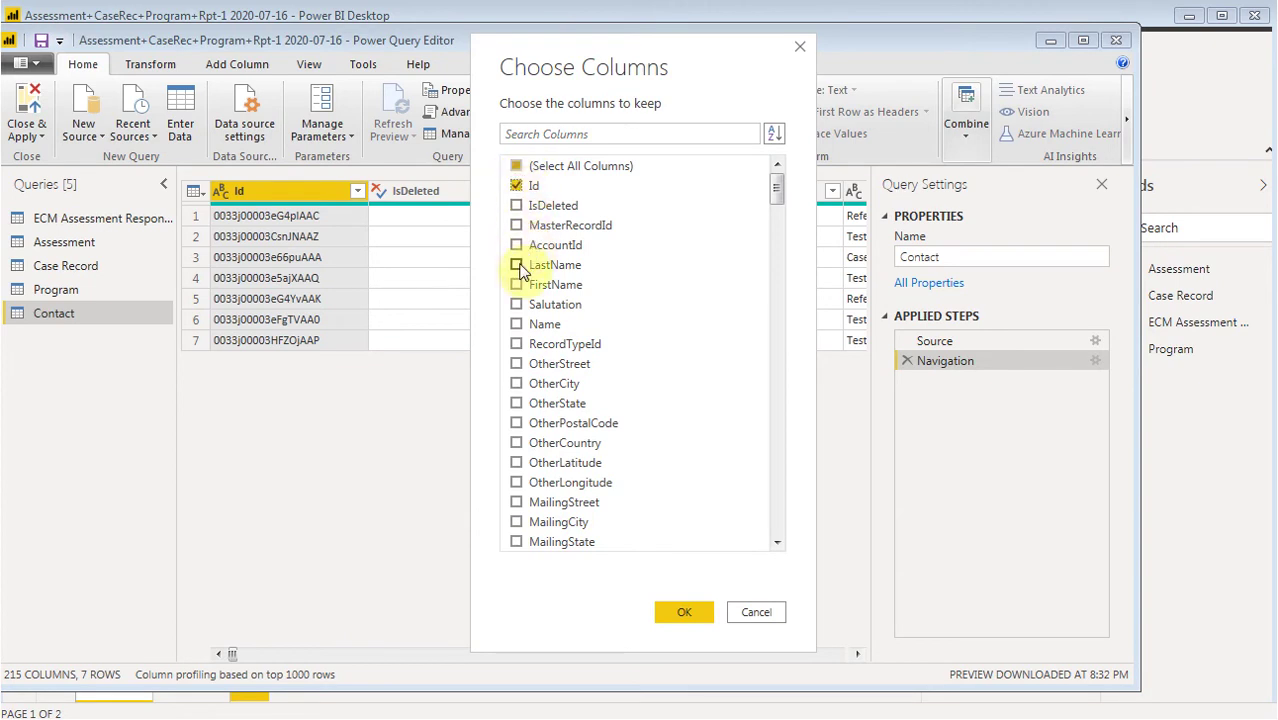
{"action": "left_click", "coordinate": [516, 284]}
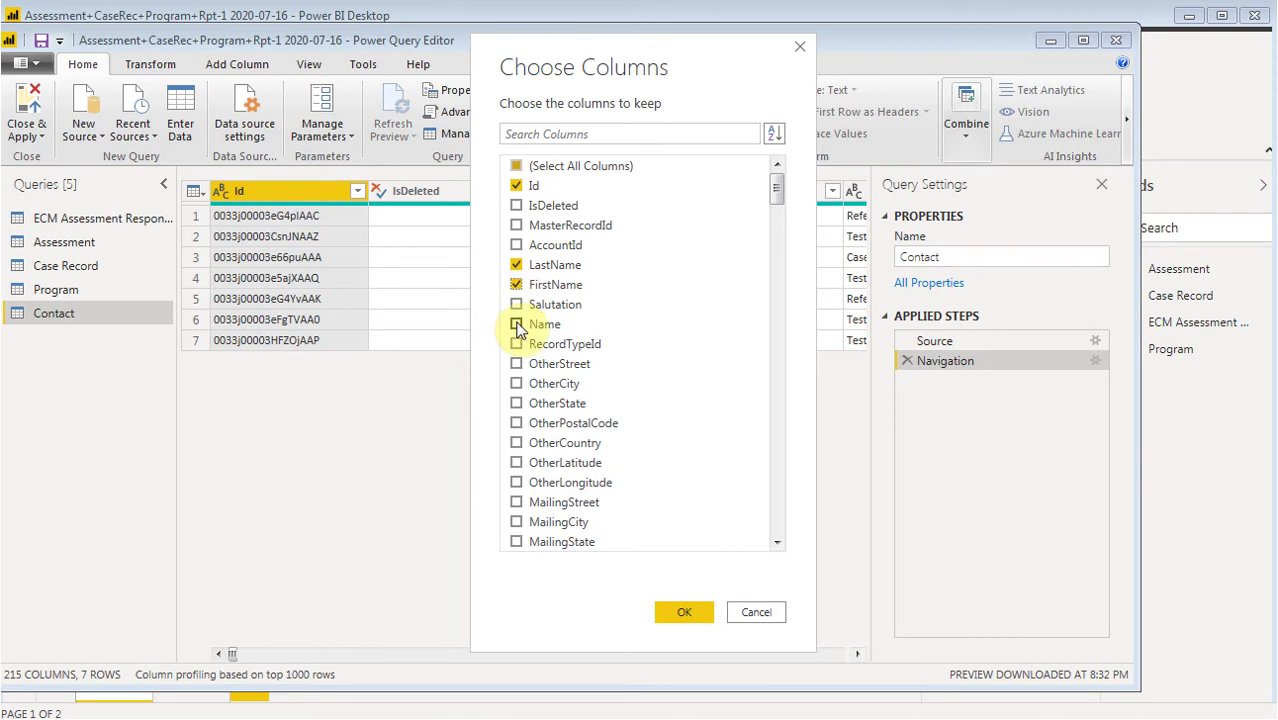
{"action": "left_click", "coordinate": [516, 304]}
{"action": "left_click", "coordinate": [516, 344]}
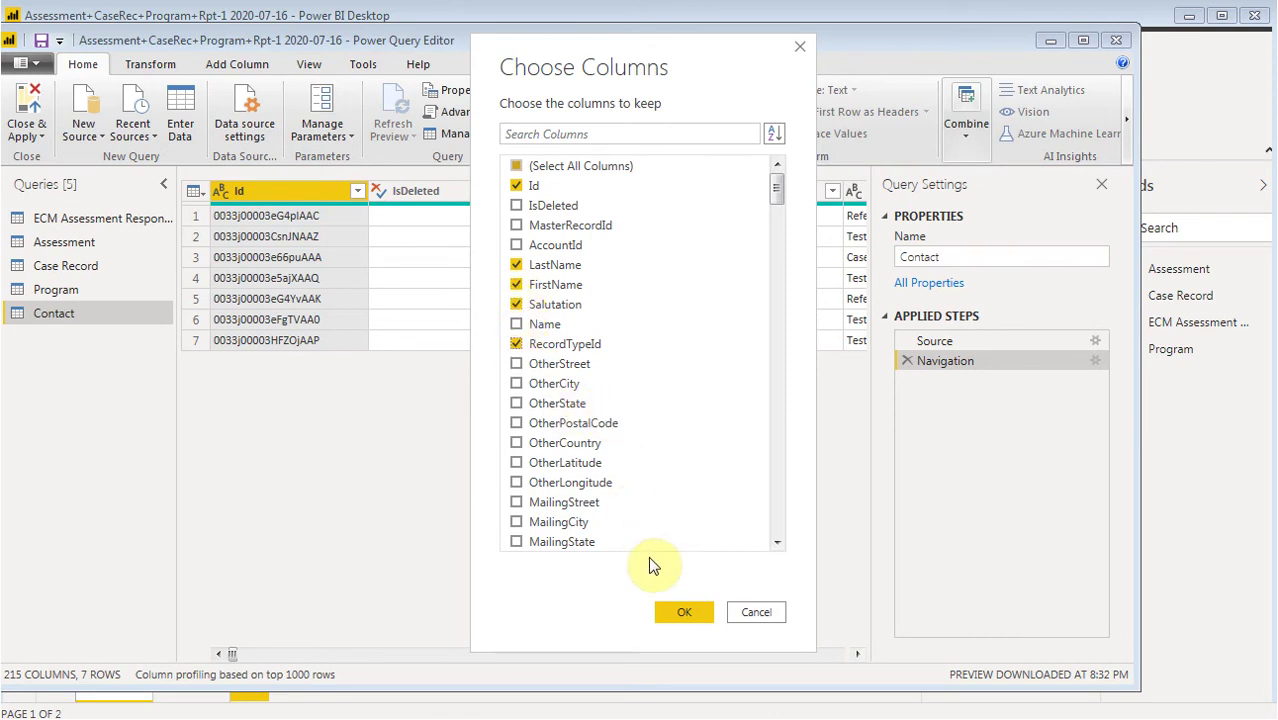
{"action": "left_click", "coordinate": [676, 612]}
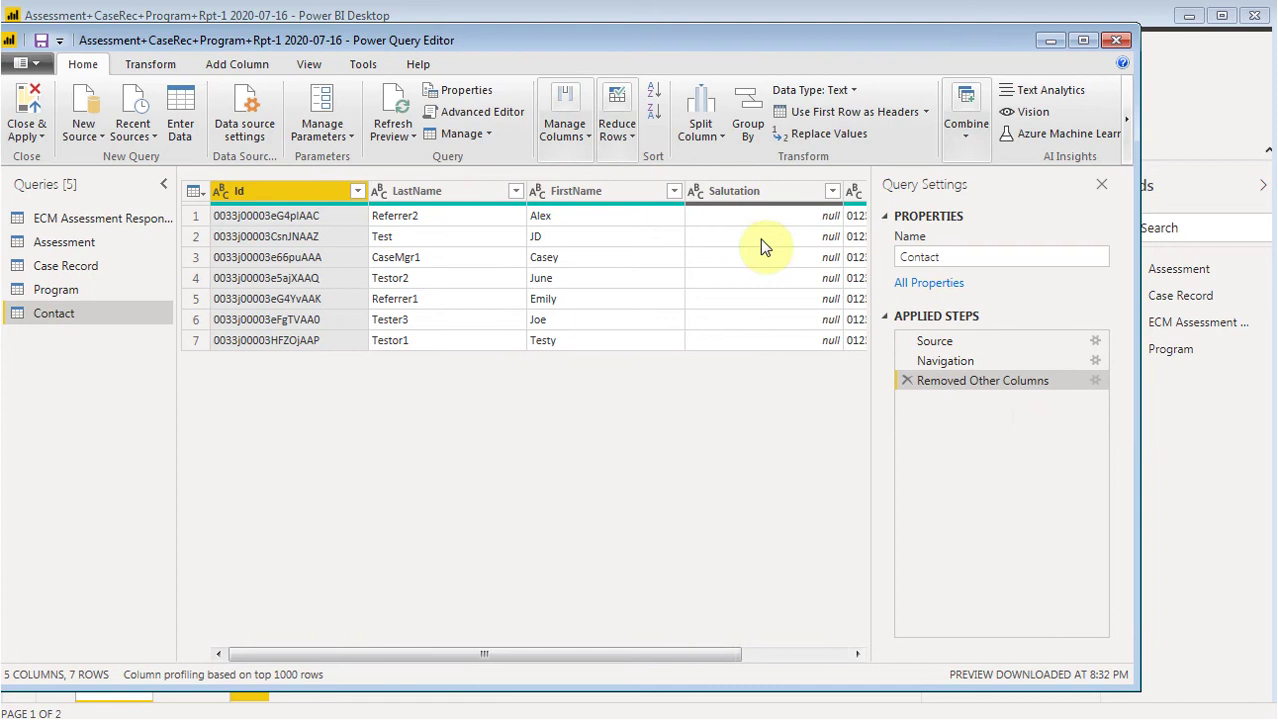
Step: Edit the Removed Other Columns step, searching 'hou', to also keep ExpECM__Client_Household__c
{"action": "left_click", "coordinate": [1095, 381]}
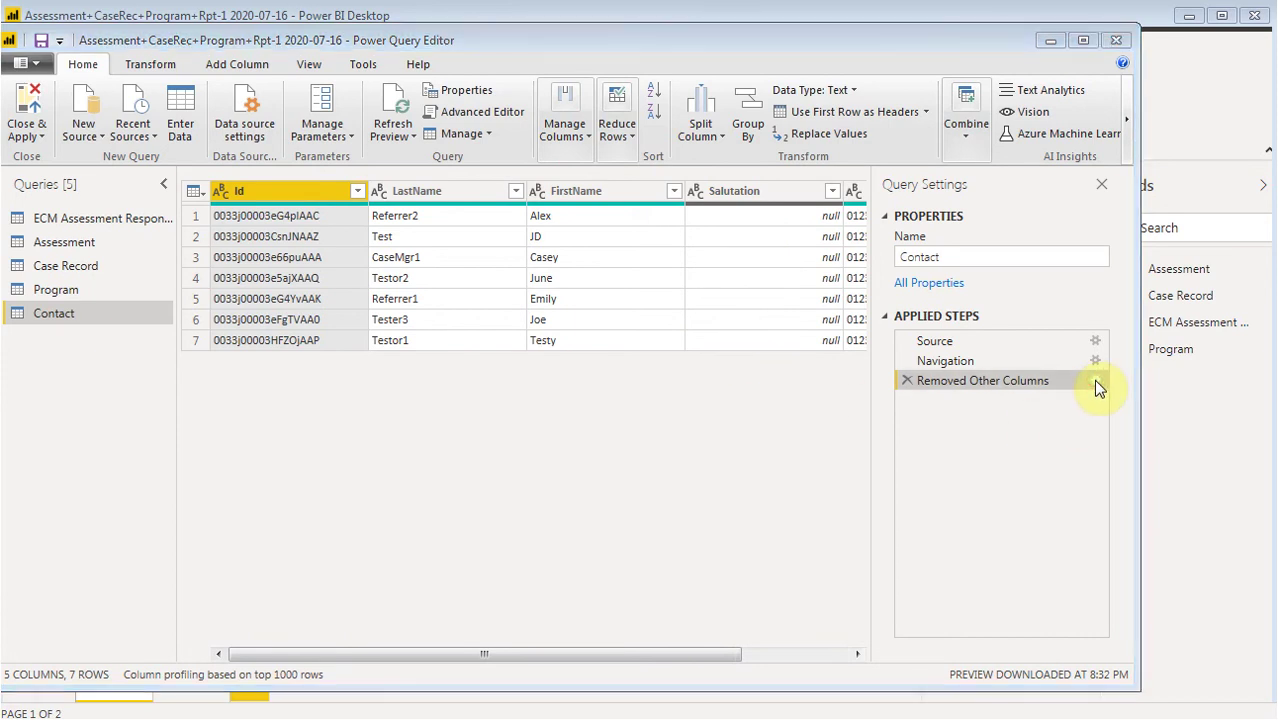
{"action": "left_click", "coordinate": [626, 134]}
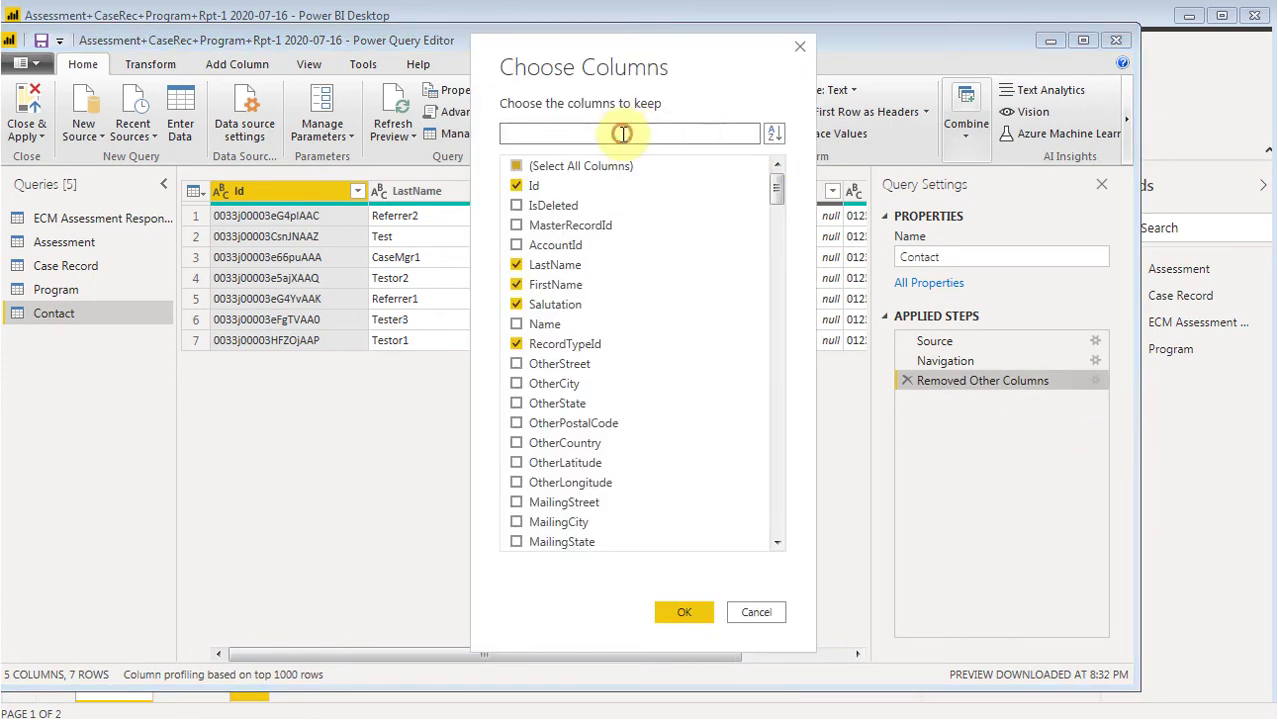
{"action": "left_click", "coordinate": [547, 131]}
{"action": "type", "text": "househ"}
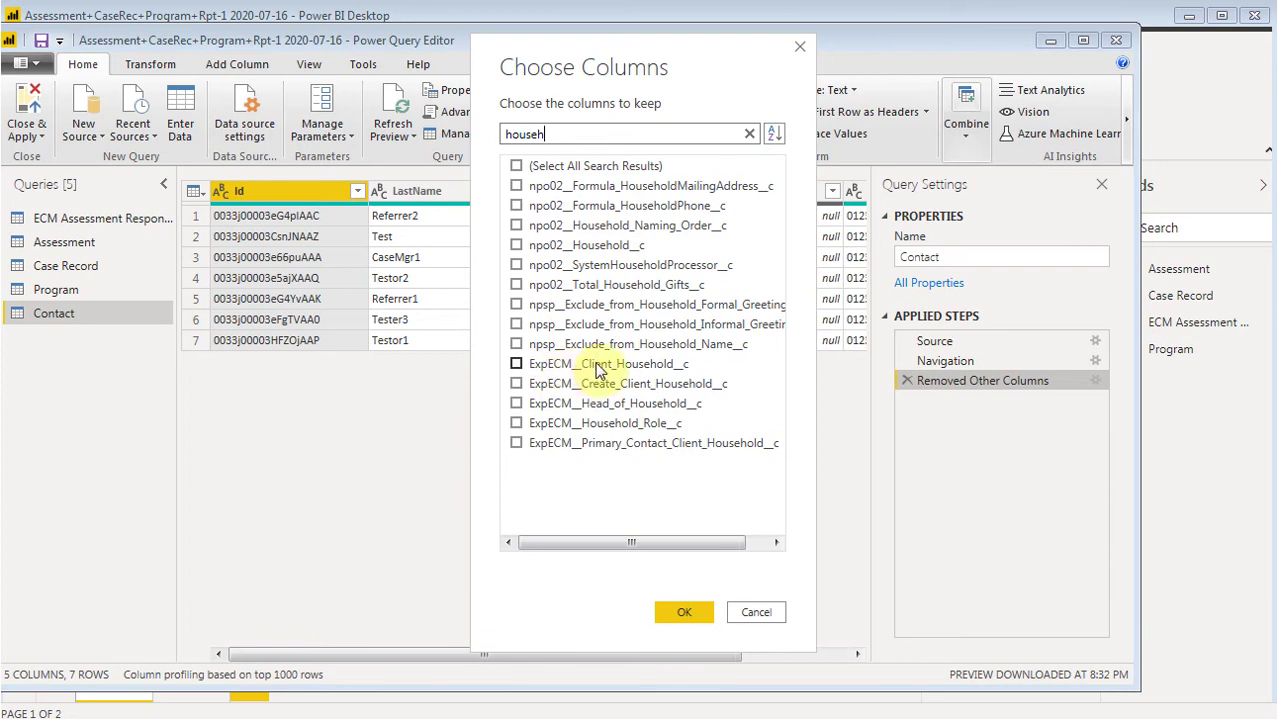
{"action": "left_click", "coordinate": [516, 364]}
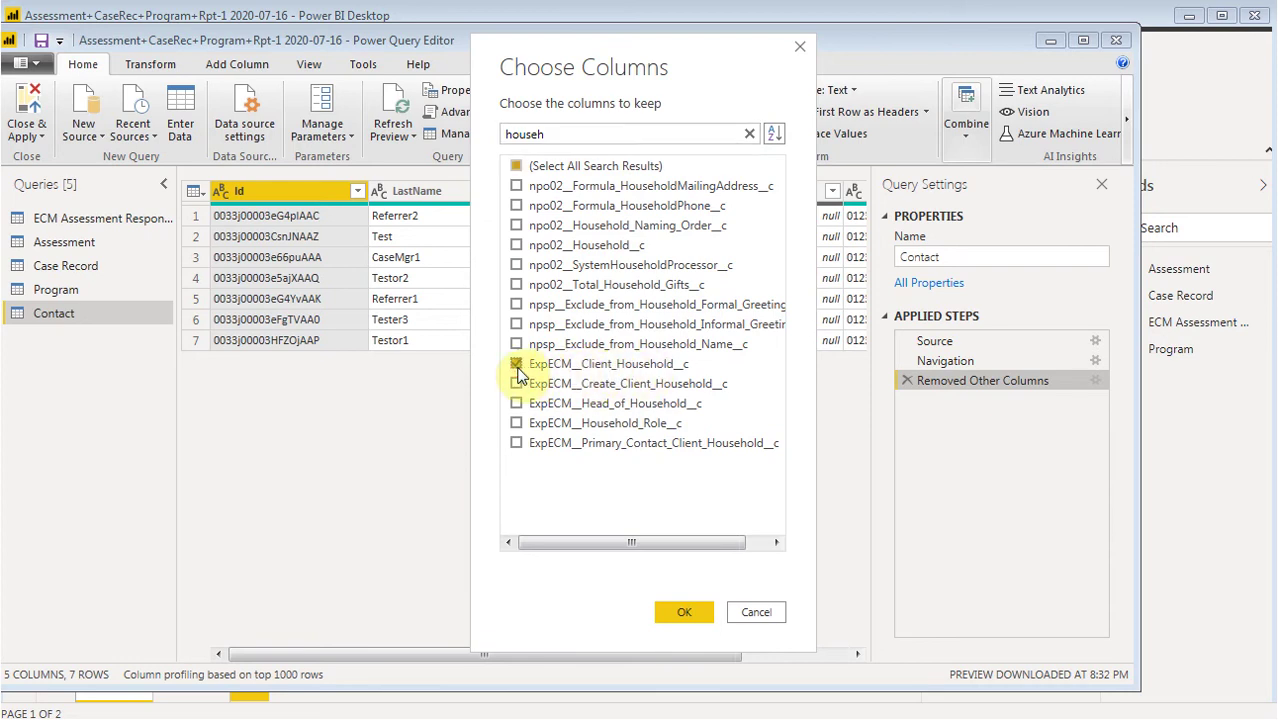
{"action": "left_click", "coordinate": [684, 612]}
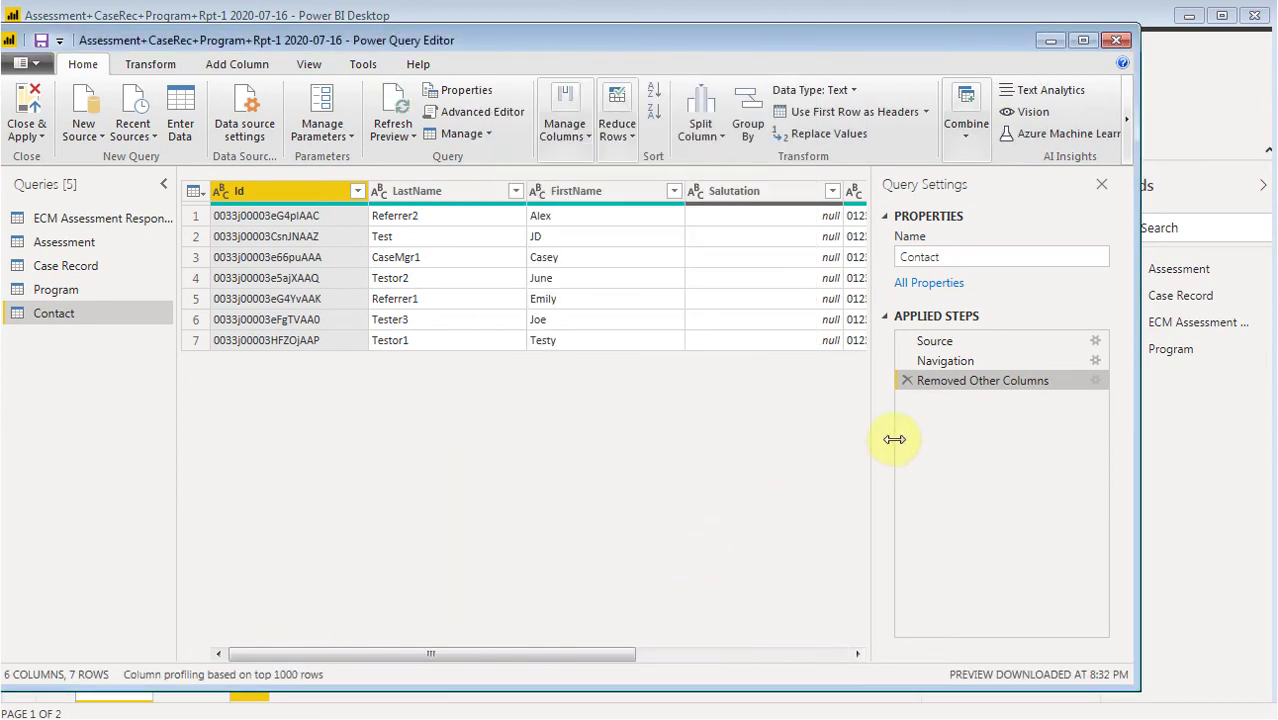
Step: Browse the Reduce Rows and Remove Rows options without applying any
{"action": "left_click_drag", "start_coordinate": [454, 652], "coordinate": [769, 656]}
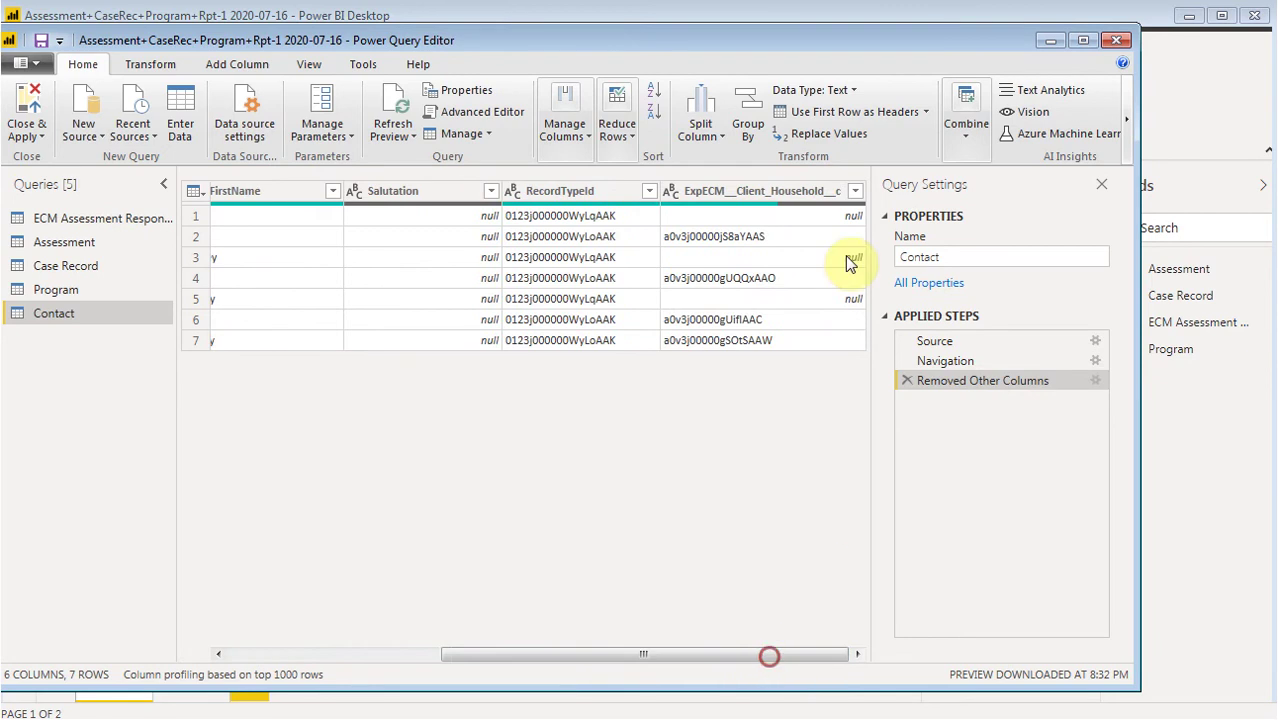
{"action": "left_click", "coordinate": [617, 135]}
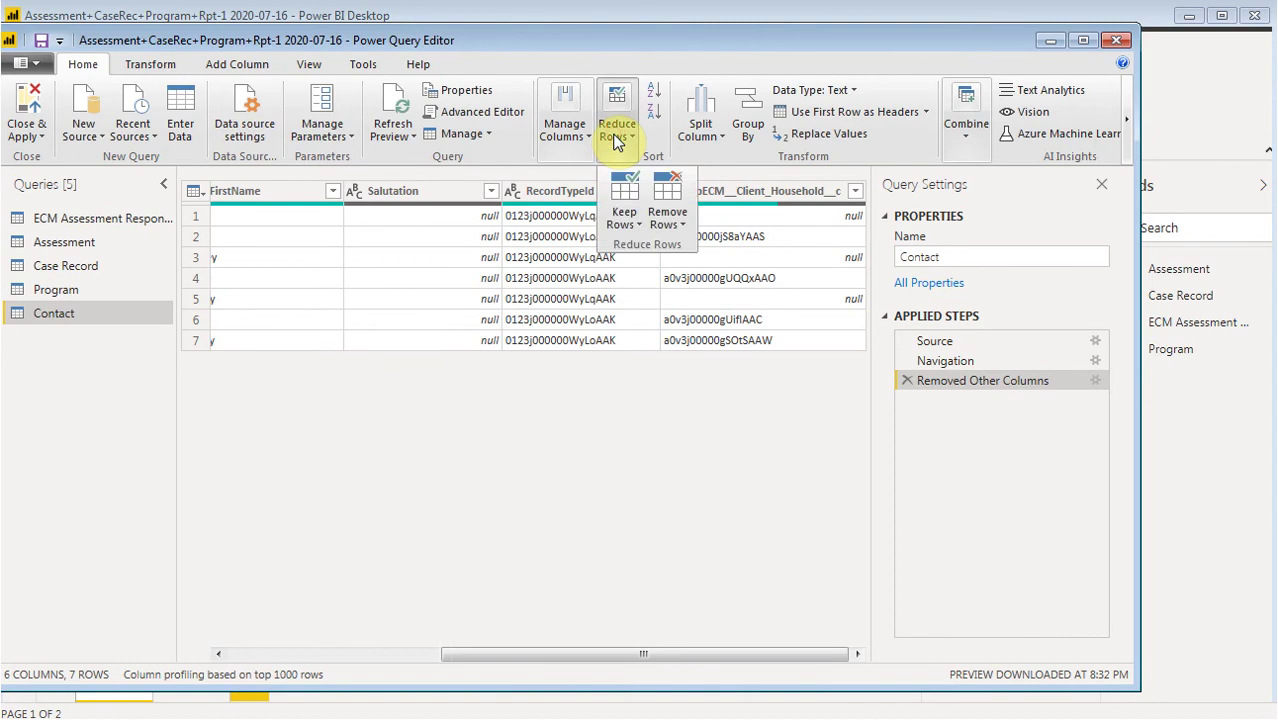
{"action": "left_click", "coordinate": [666, 205]}
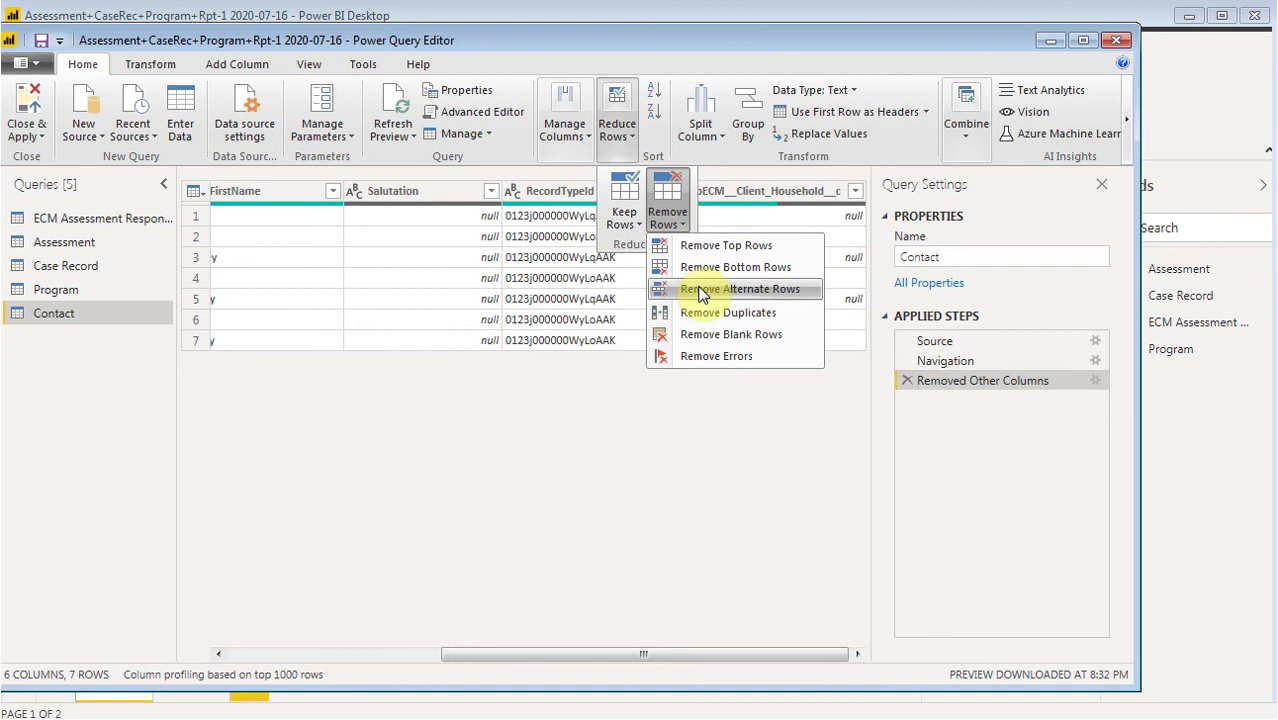
{"action": "left_click", "coordinate": [702, 428]}
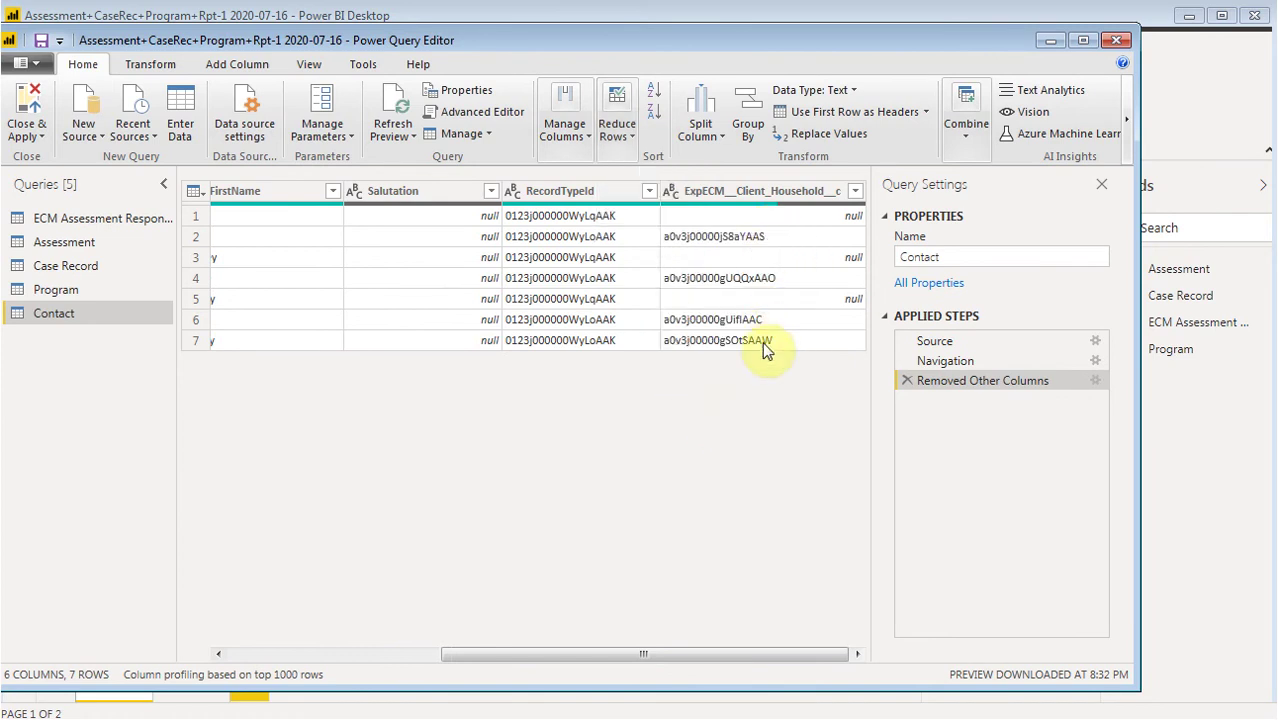
Step: Filter ExpECM__Client_Household__c to exclude (null) values, leaving 4 rows
{"action": "left_click", "coordinate": [855, 192]}
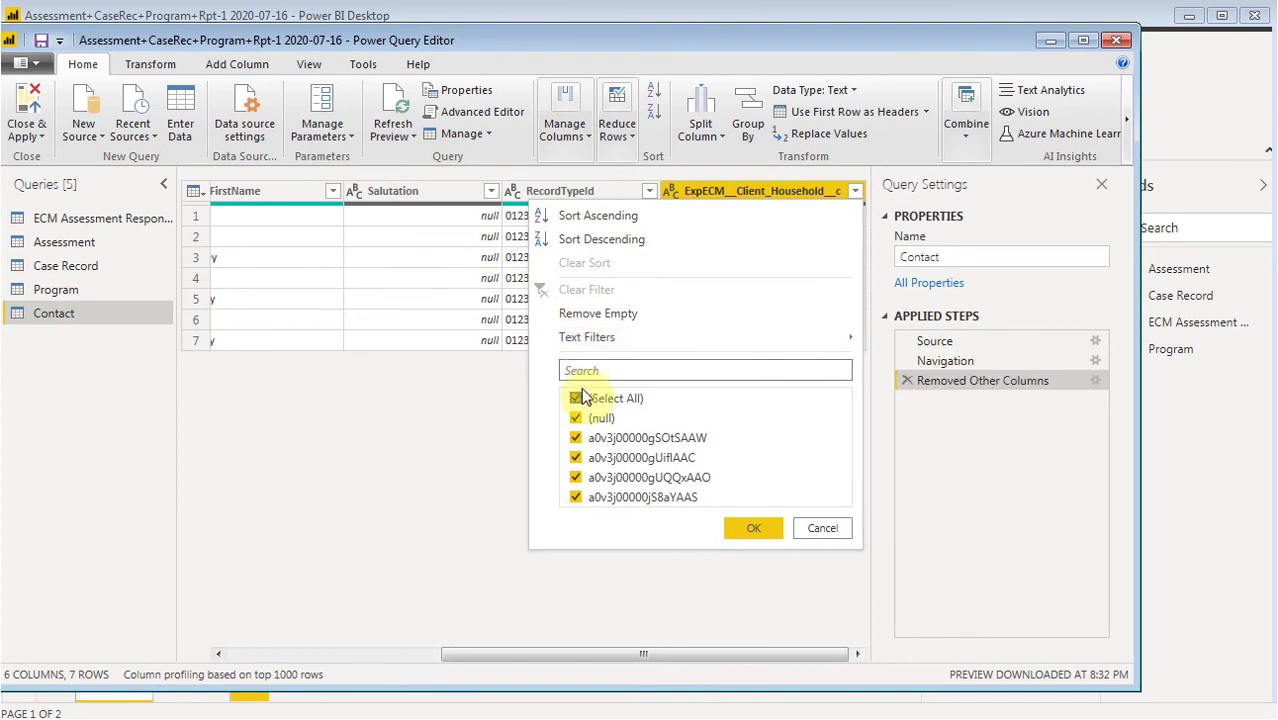
{"action": "mouse_move", "coordinate": [585, 342]}
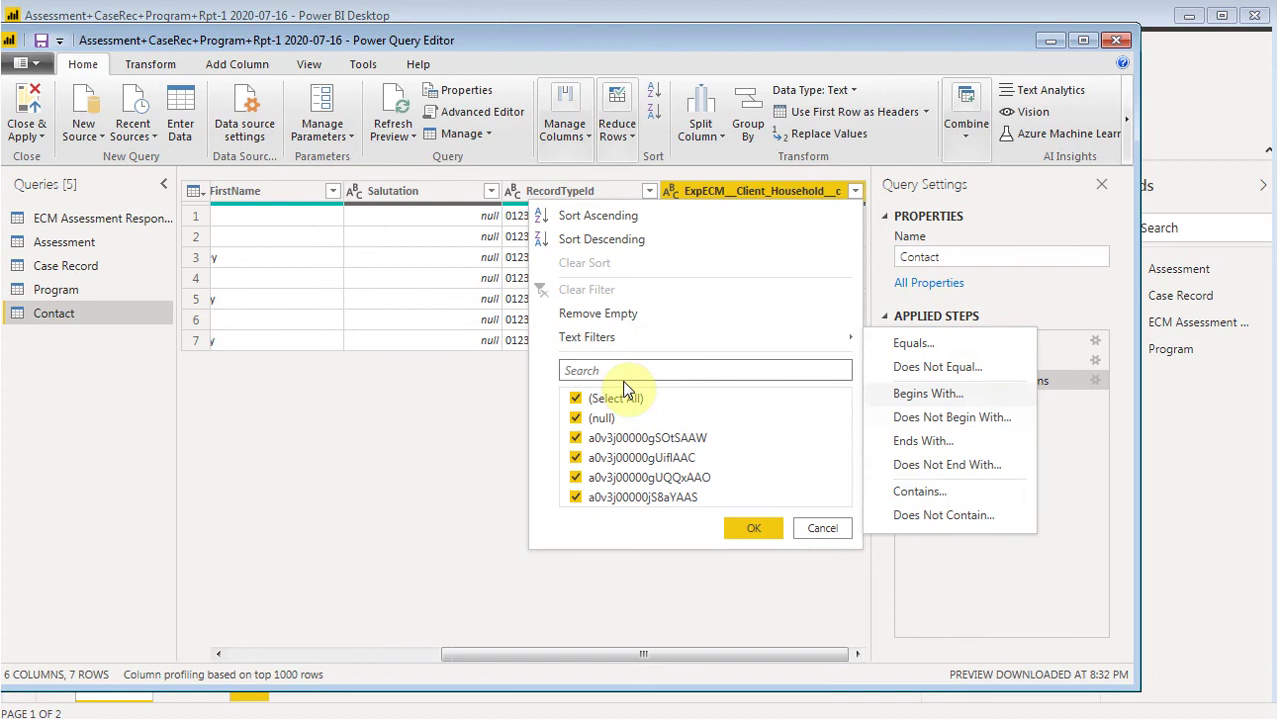
{"action": "left_click", "coordinate": [575, 420]}
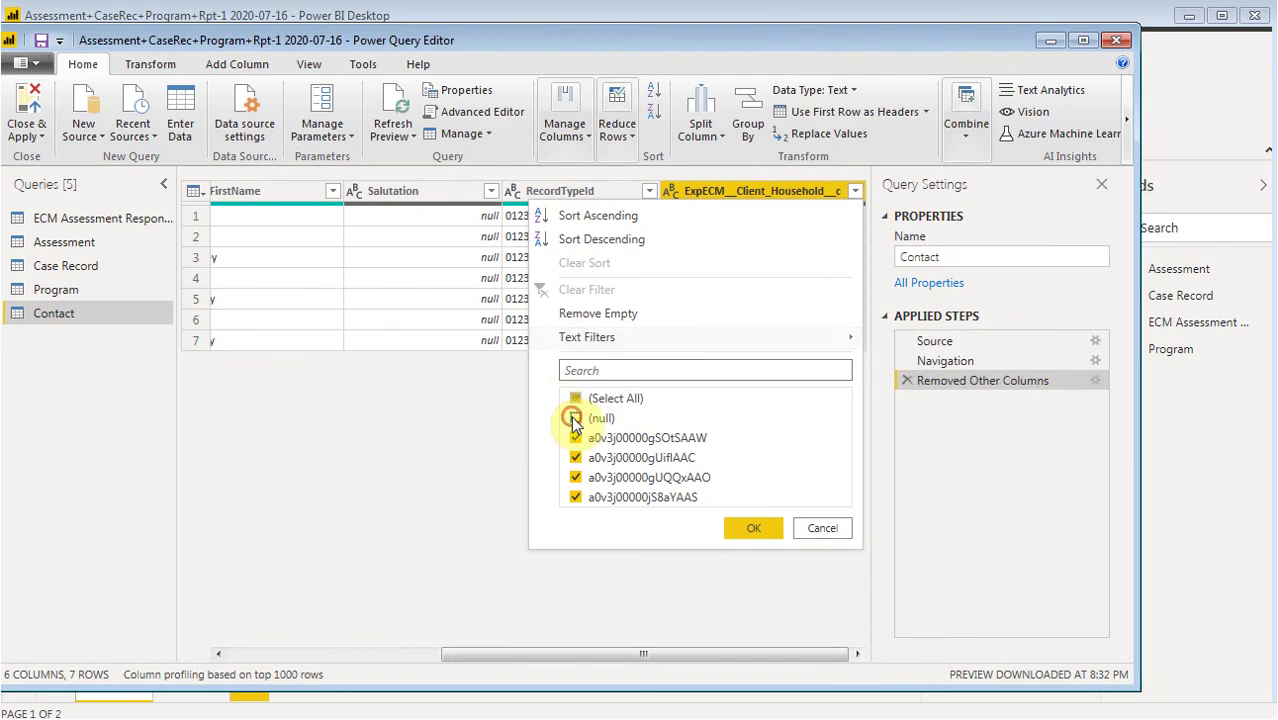
{"action": "left_click", "coordinate": [745, 530]}
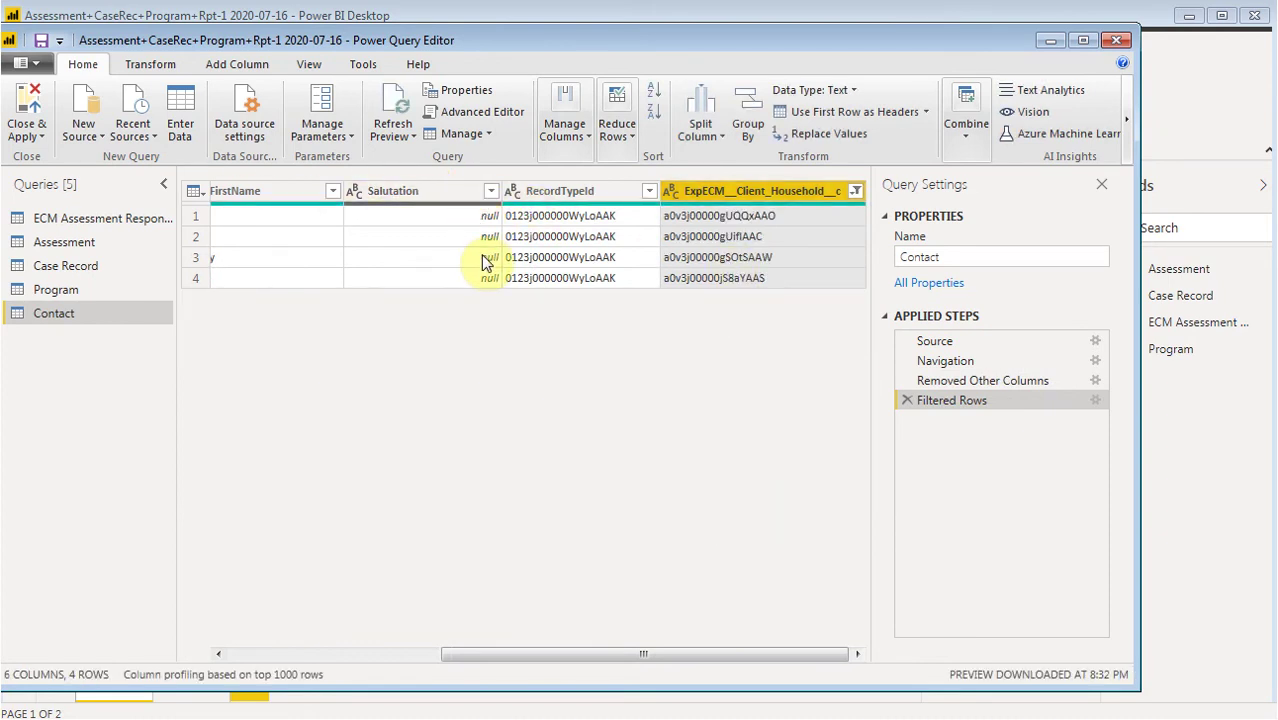
Step: Check the Salutation column's values, then remove the Salutation column
{"action": "left_click", "coordinate": [491, 191]}
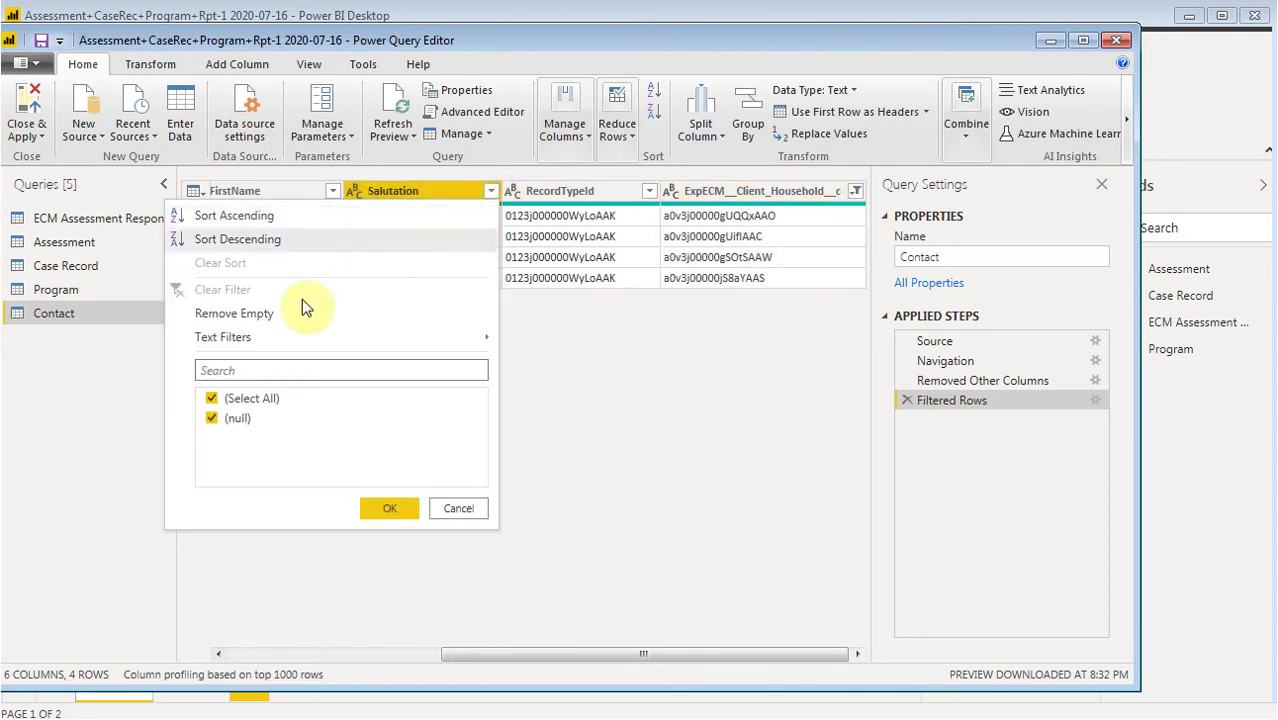
{"action": "left_click", "coordinate": [465, 508]}
{"action": "right_click", "coordinate": [422, 197]}
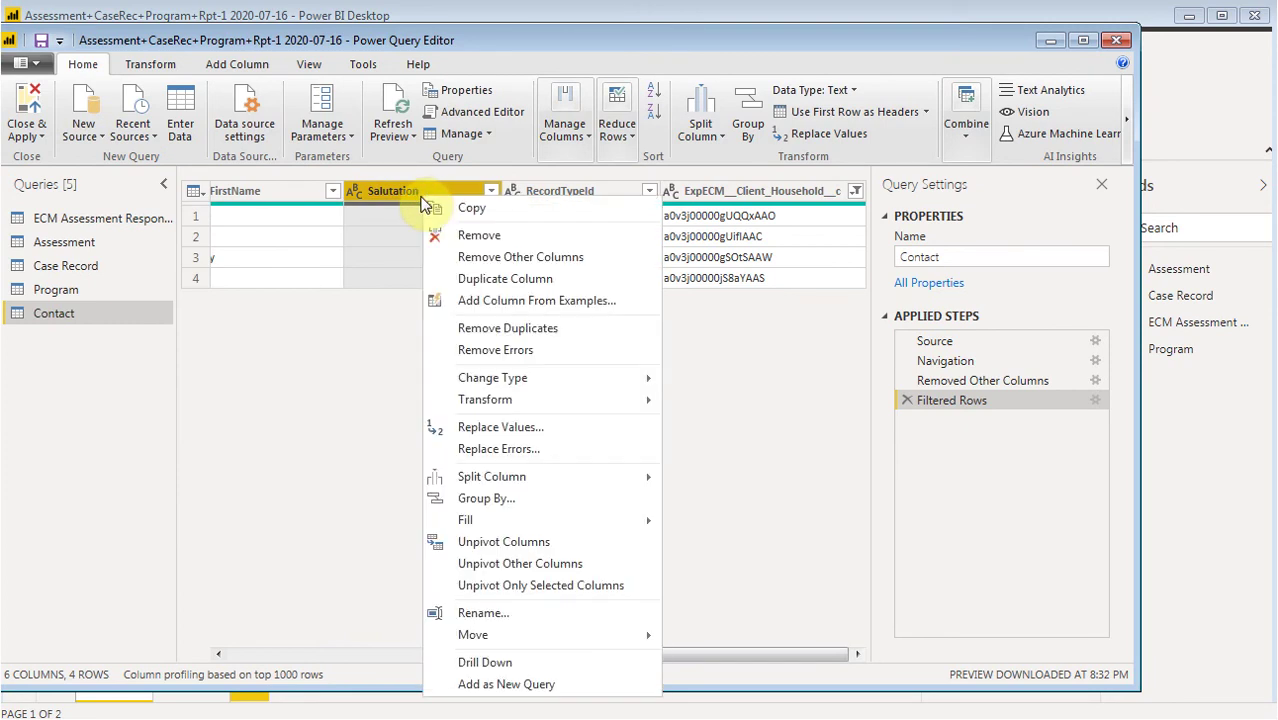
{"action": "left_click", "coordinate": [474, 236]}
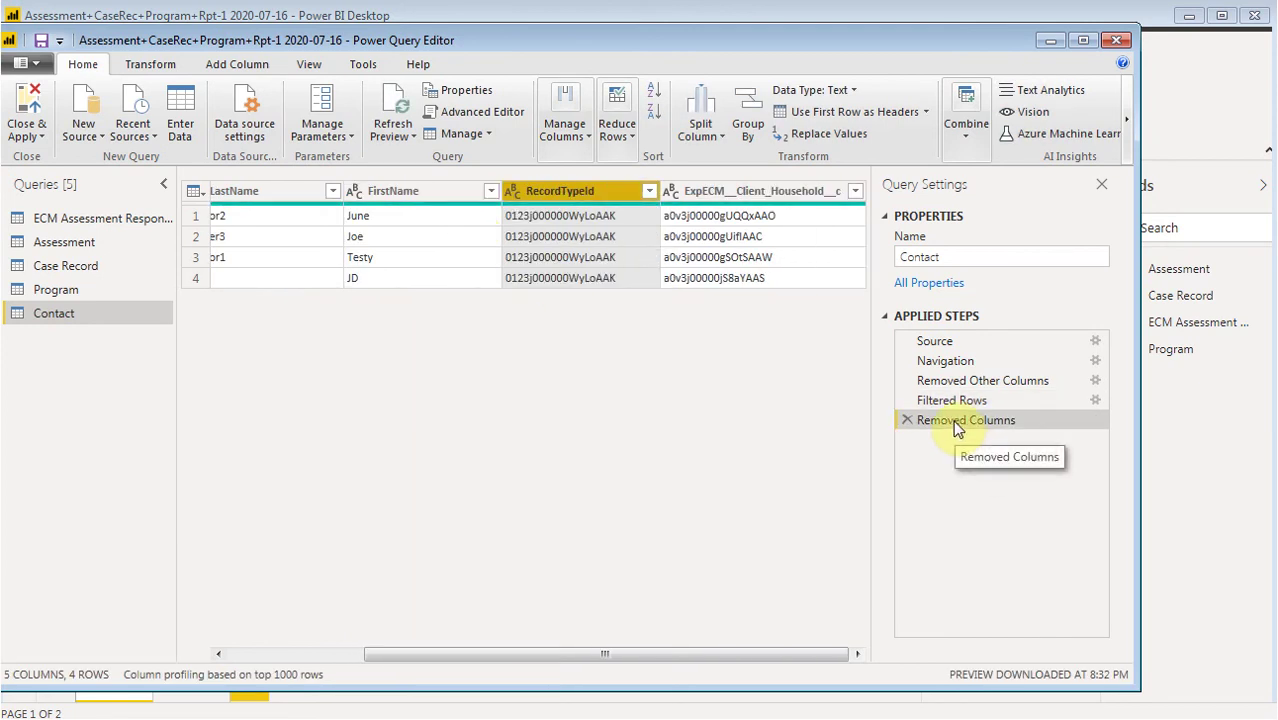
Step: Review the applied steps, delete the Removed Columns step, and remove Salutation again
{"action": "left_click", "coordinate": [1096, 398]}
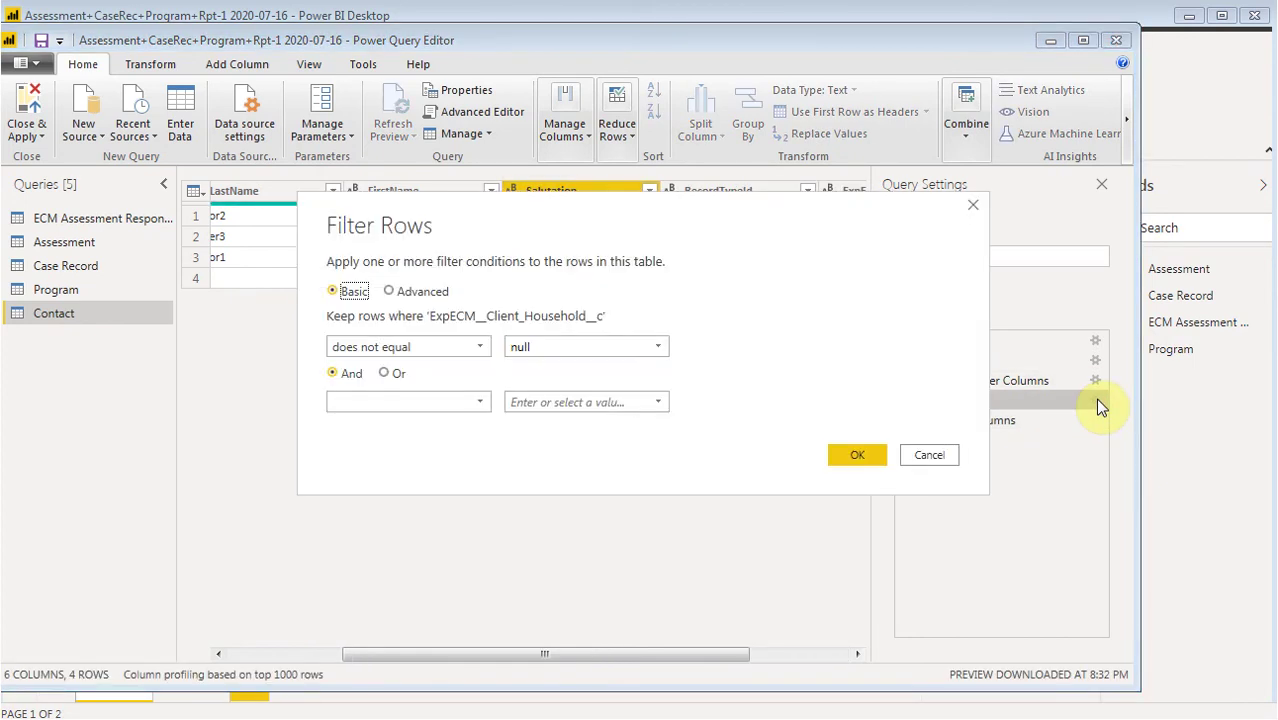
{"action": "left_click", "coordinate": [944, 461]}
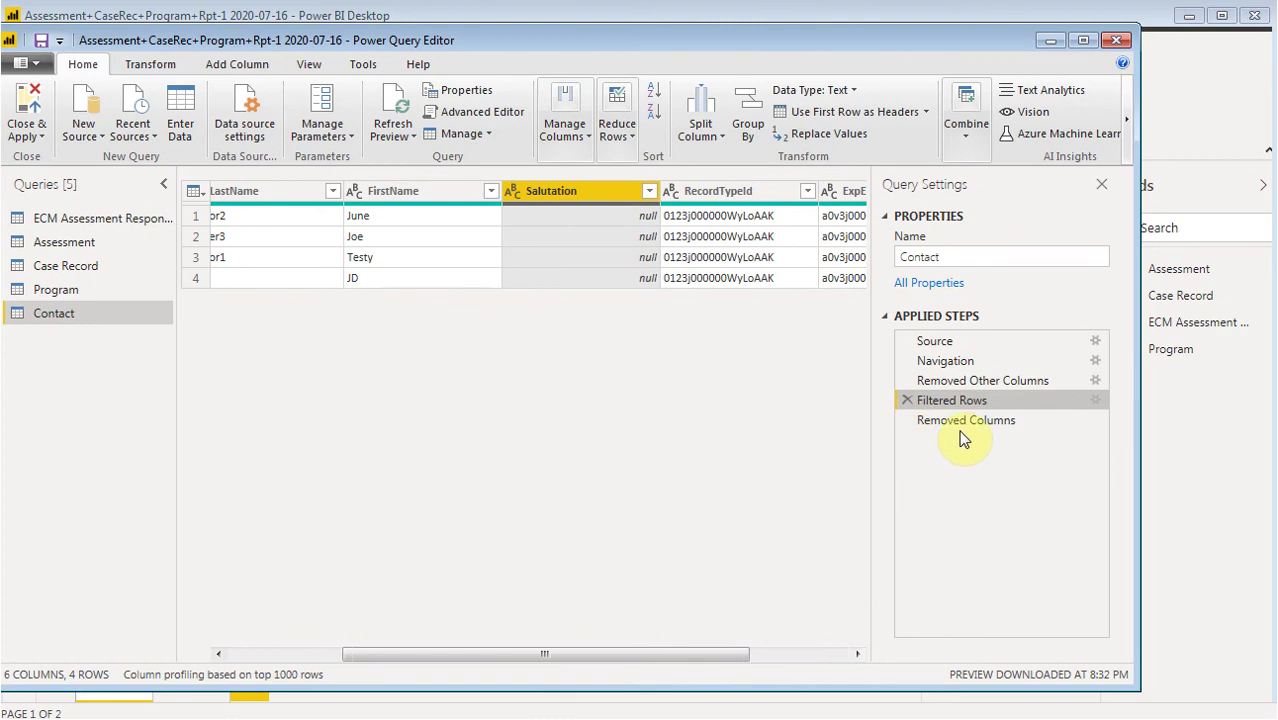
{"action": "left_click", "coordinate": [951, 447]}
{"action": "left_click", "coordinate": [940, 422]}
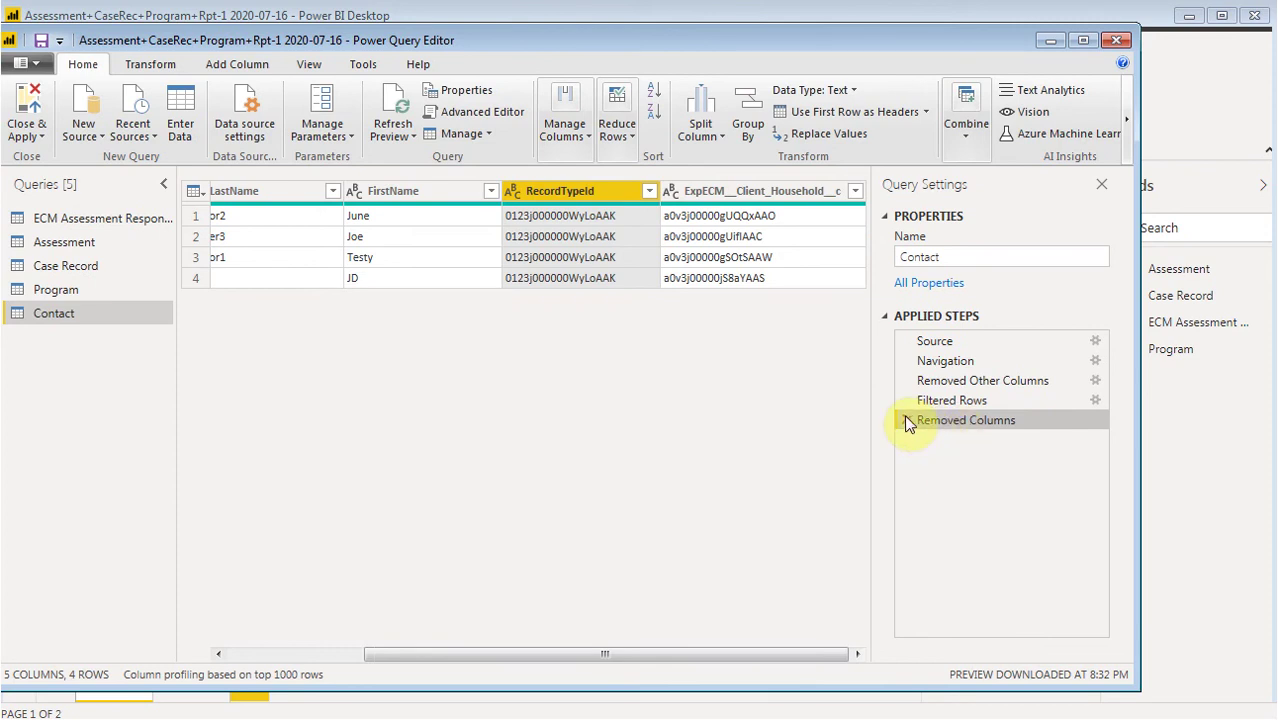
{"action": "left_click", "coordinate": [905, 420]}
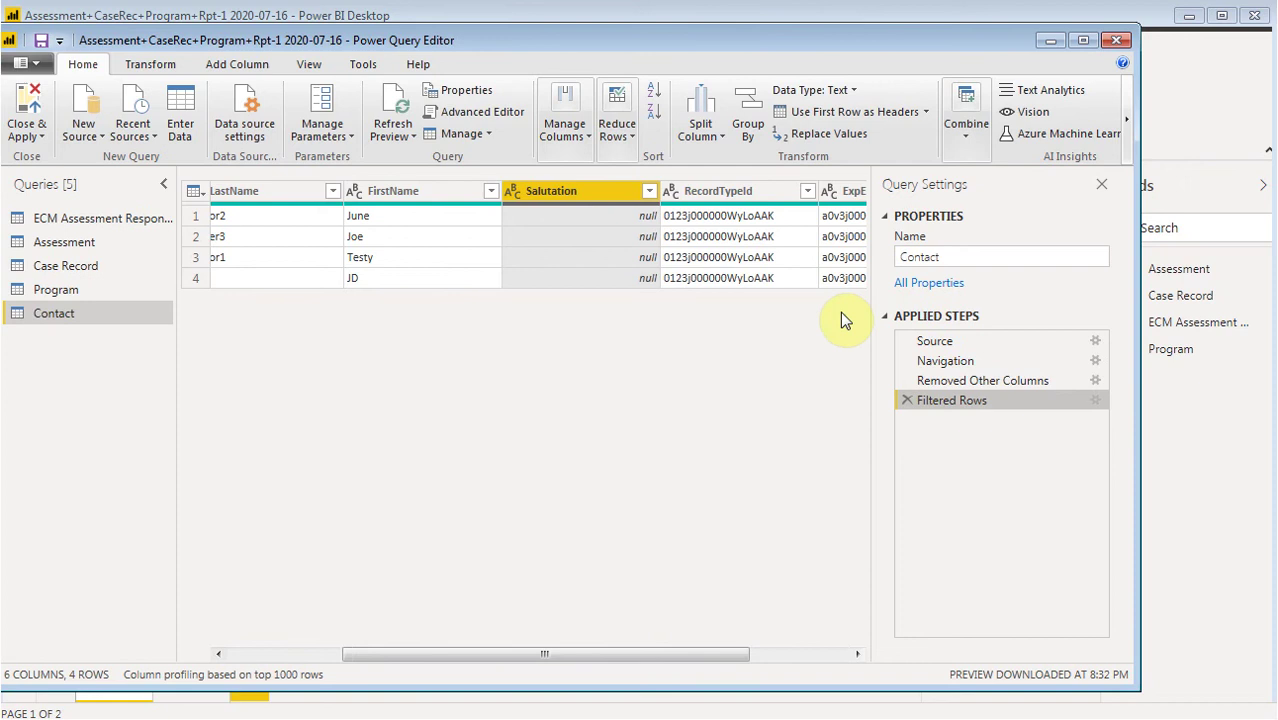
{"action": "right_click", "coordinate": [560, 193]}
{"action": "left_click", "coordinate": [603, 232]}
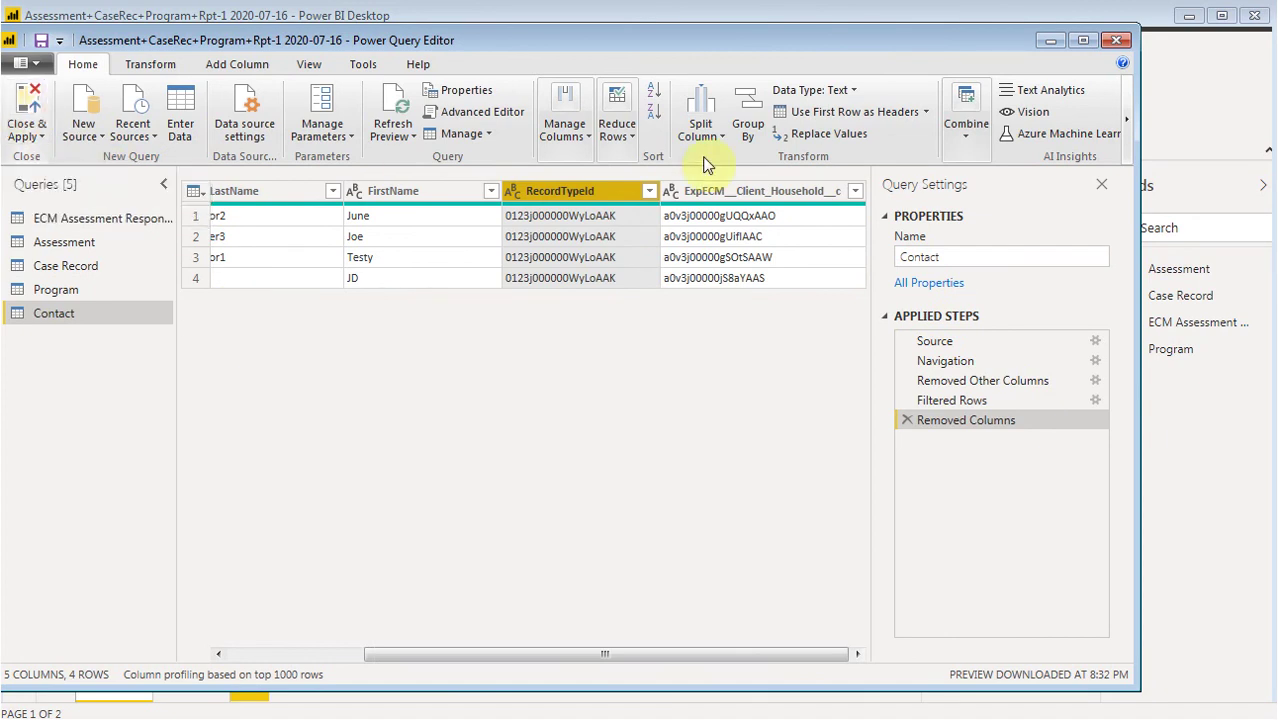
Step: Glance at the Combine options, then Close & Apply the Contact query changes
{"action": "left_click", "coordinate": [966, 118]}
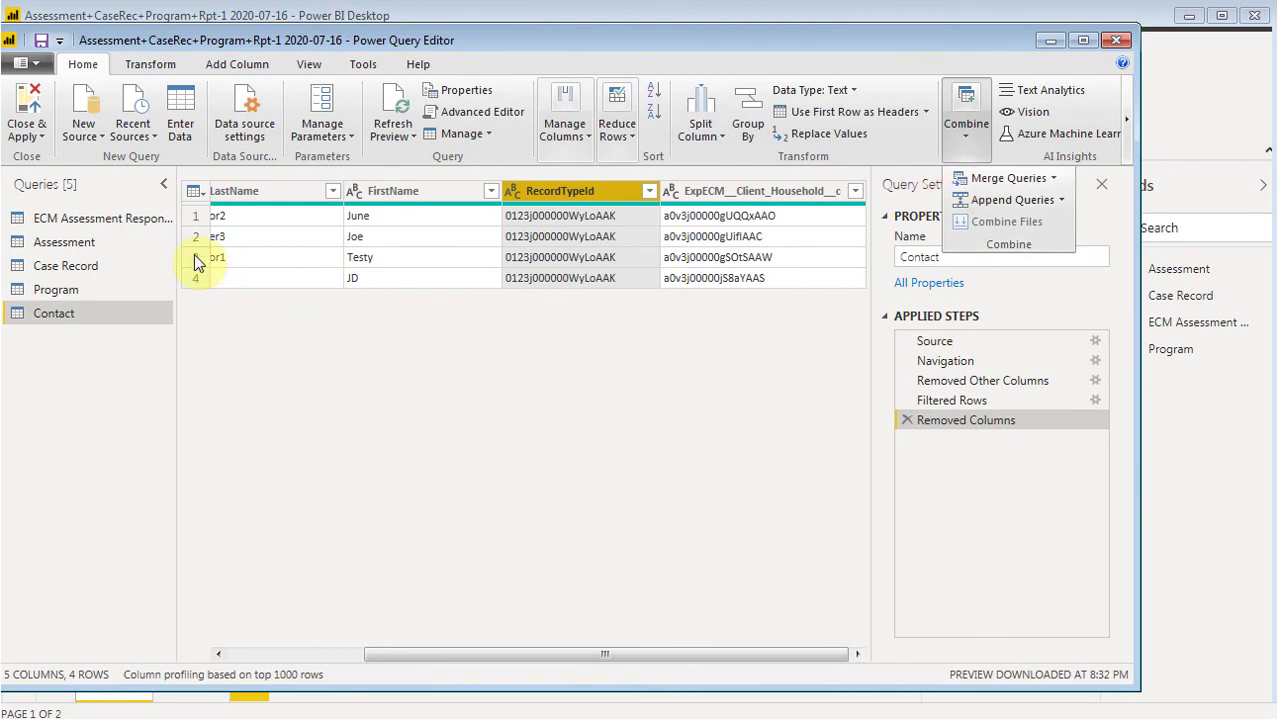
{"action": "left_click", "coordinate": [33, 120]}
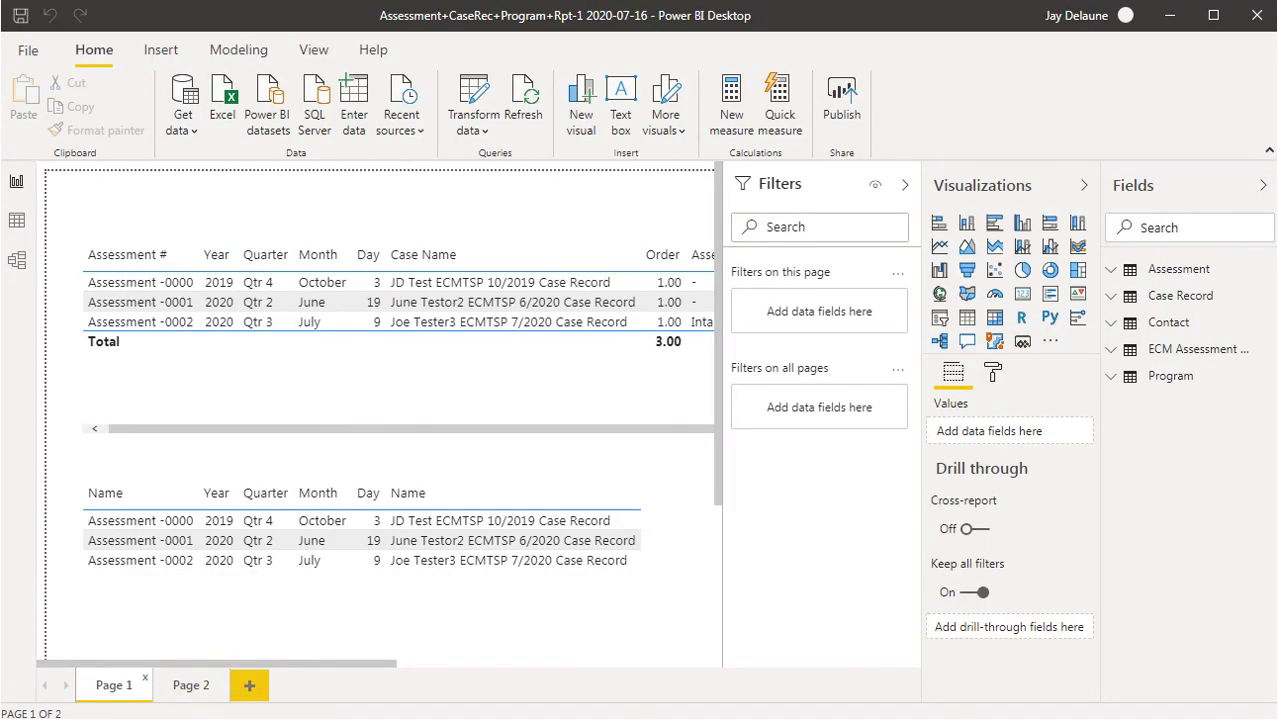
Step: Expand the Contact table's fields and review the Manage relationships list before closing it
{"action": "left_click", "coordinate": [1117, 328]}
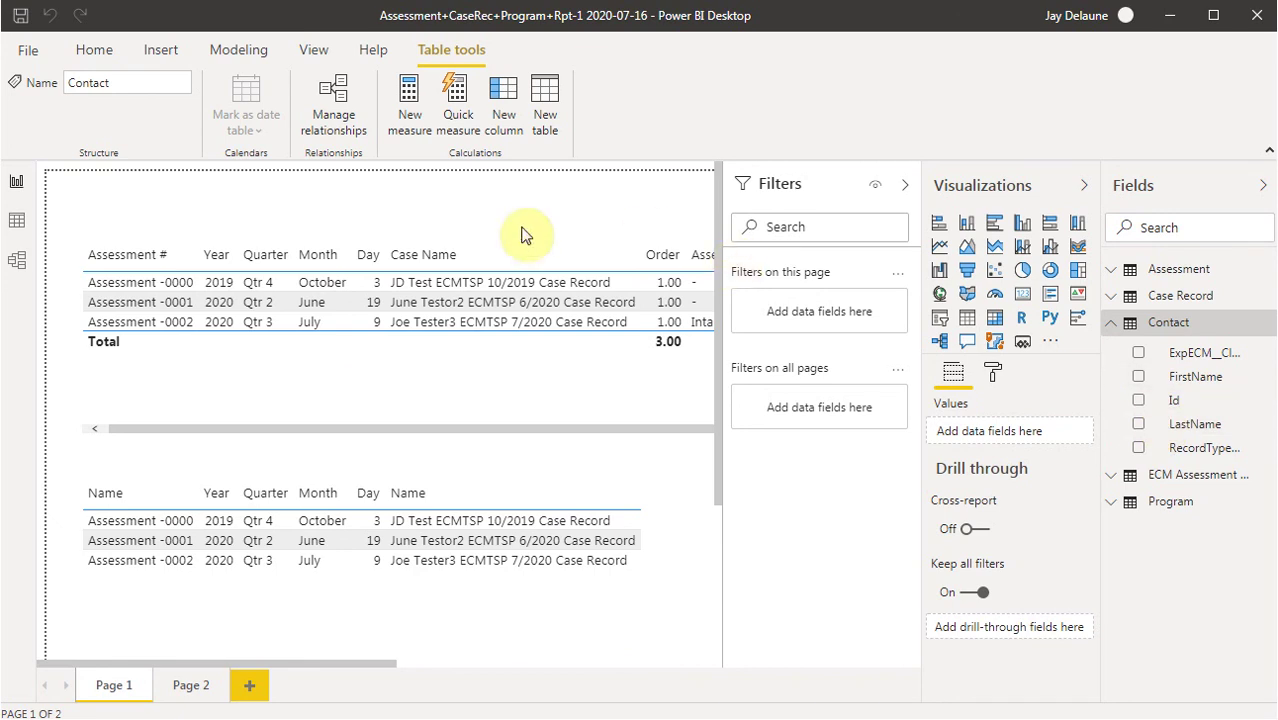
{"action": "left_click", "coordinate": [334, 112]}
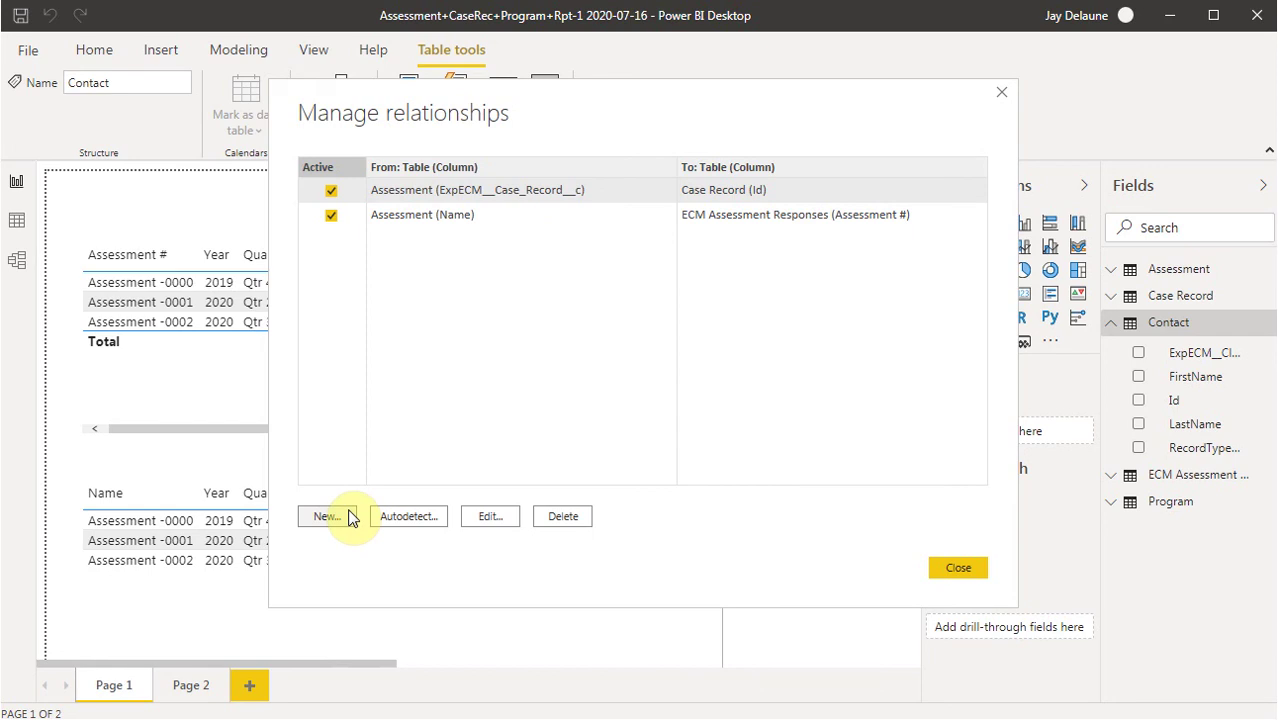
{"action": "left_click", "coordinate": [955, 568]}
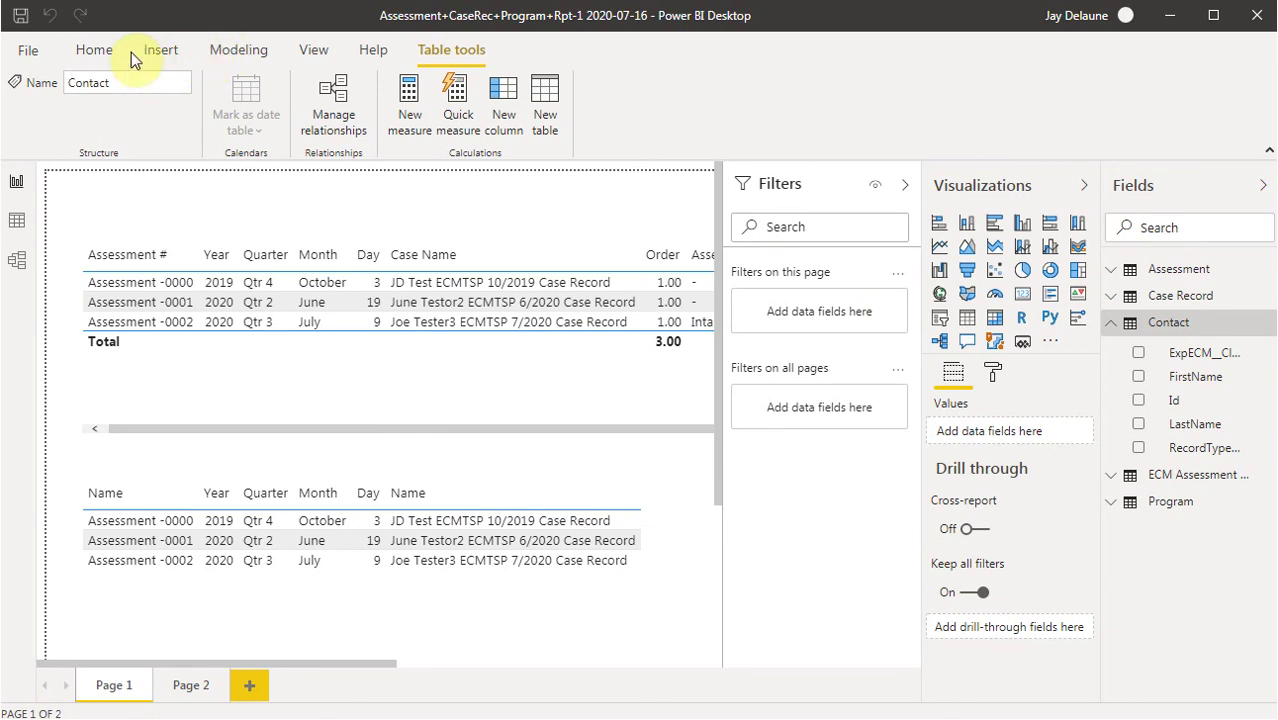
{"action": "left_click", "coordinate": [96, 55]}
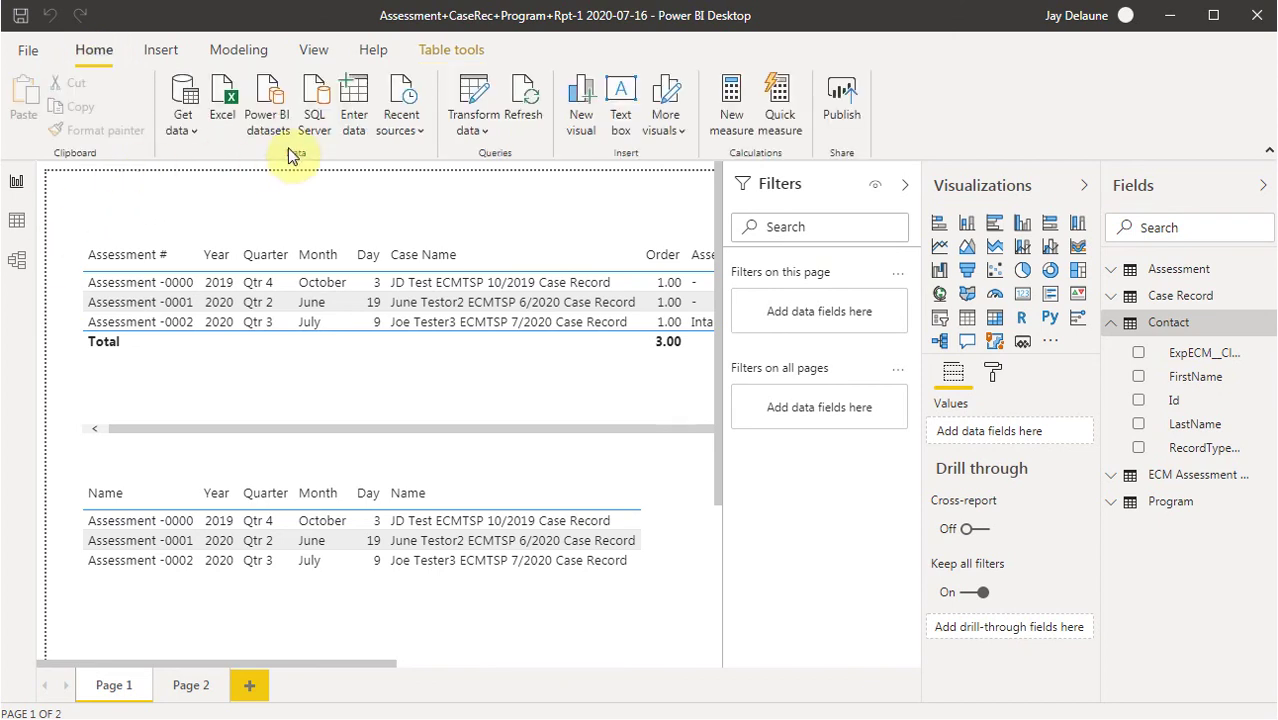
{"action": "left_click", "coordinate": [484, 98]}
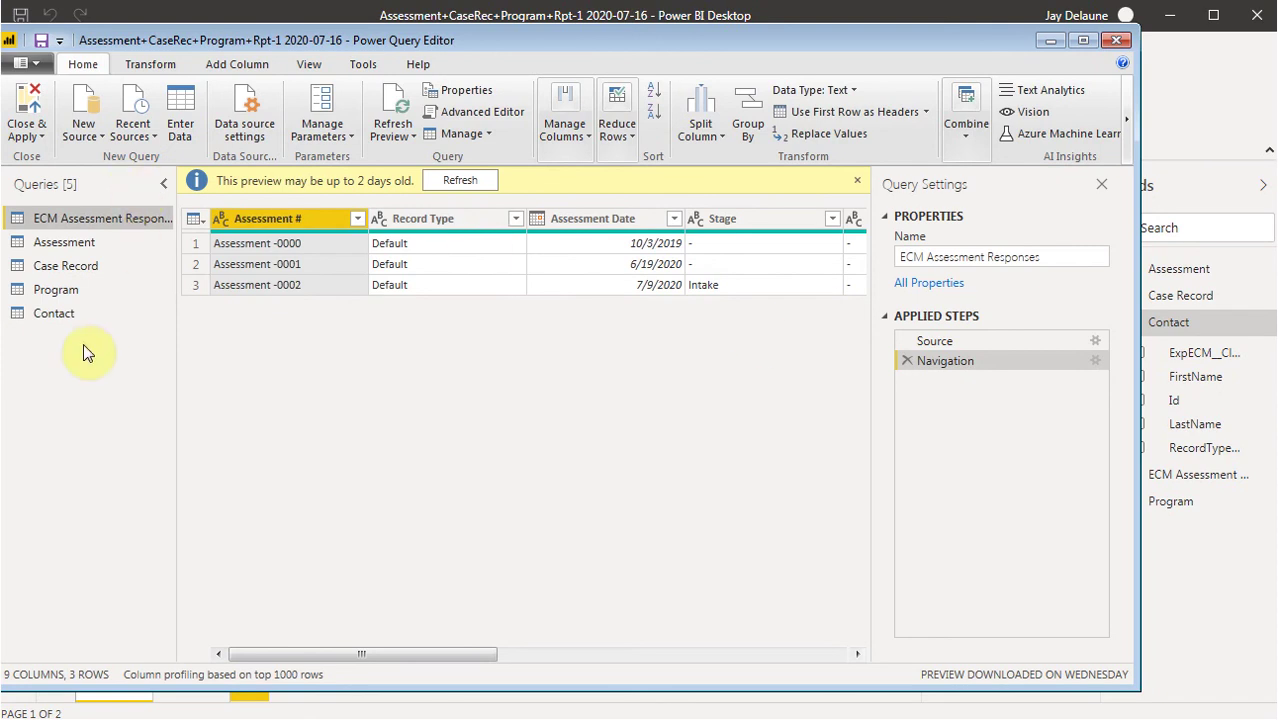
{"action": "left_click", "coordinate": [48, 318]}
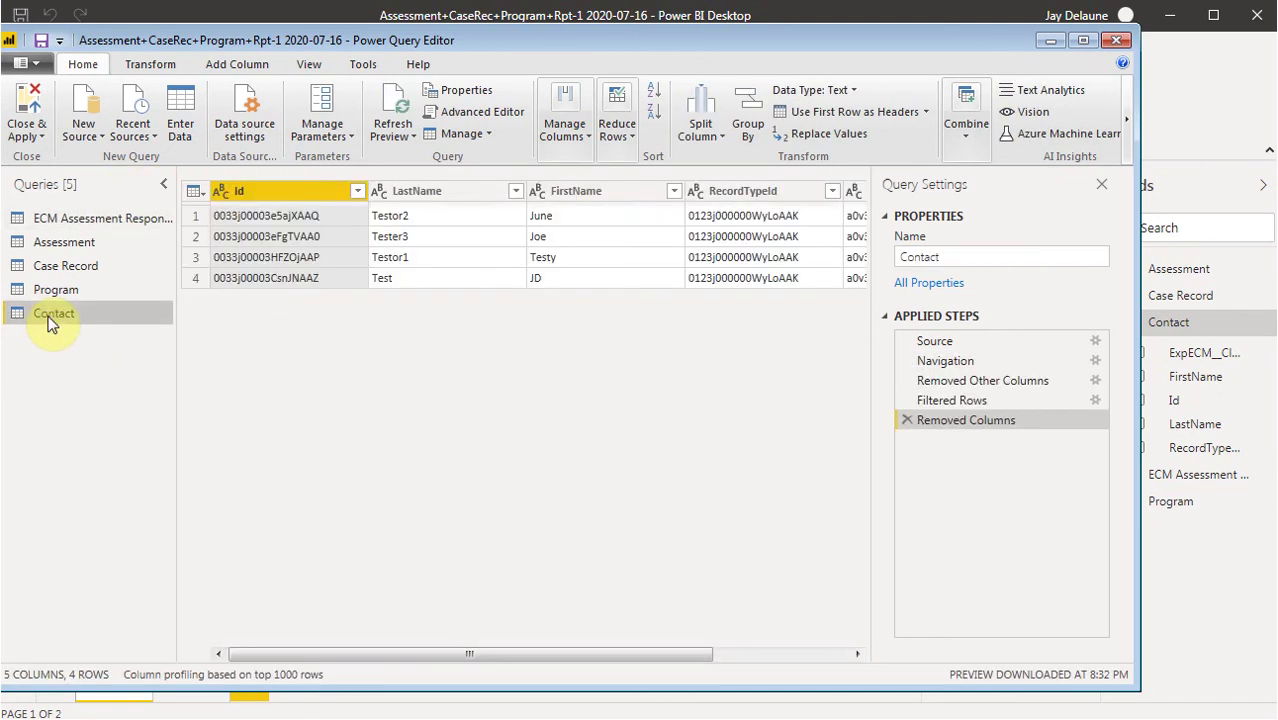
{"action": "left_click", "coordinate": [1095, 385]}
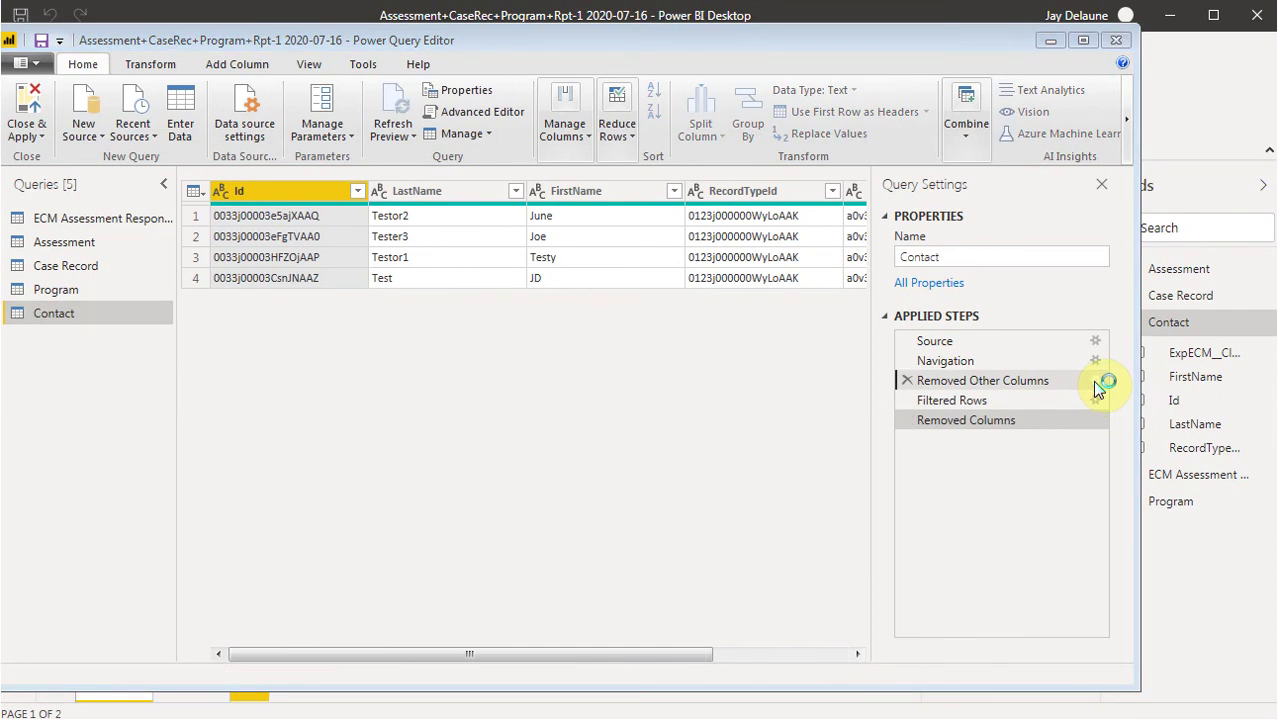
{"action": "left_click", "coordinate": [1097, 385]}
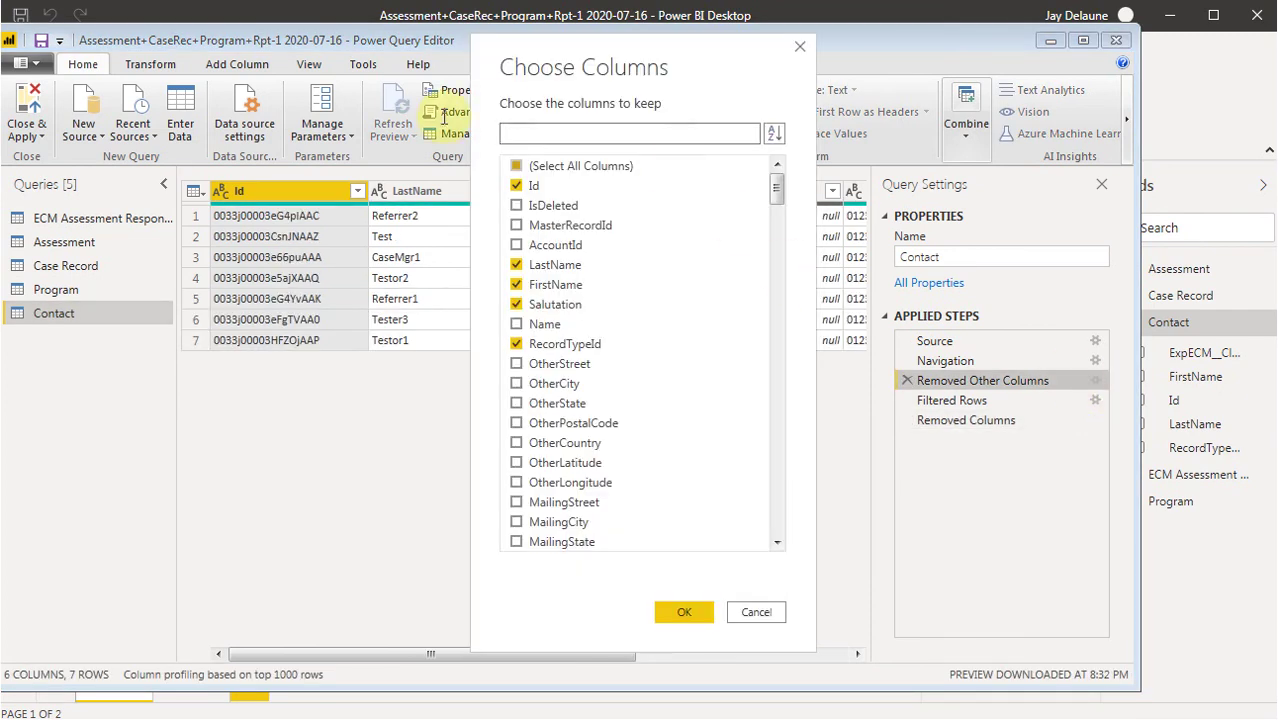
{"action": "left_click", "coordinate": [750, 613]}
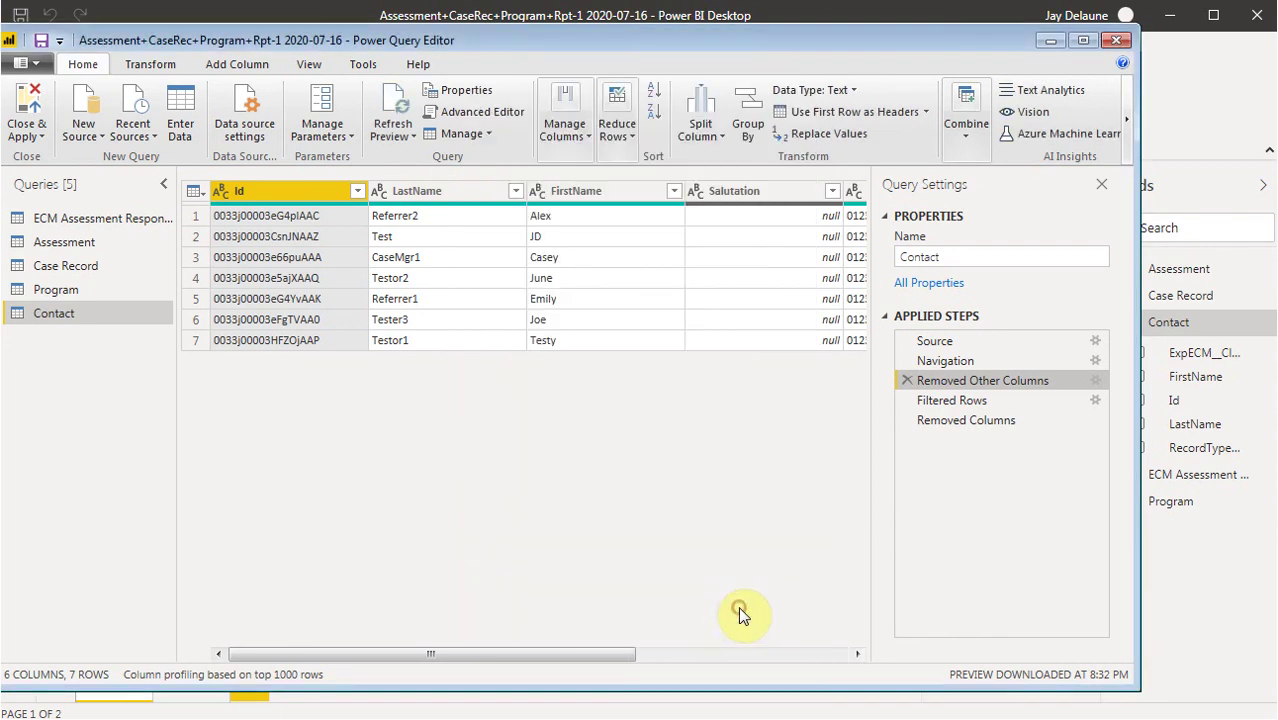
{"action": "left_click", "coordinate": [1117, 42]}
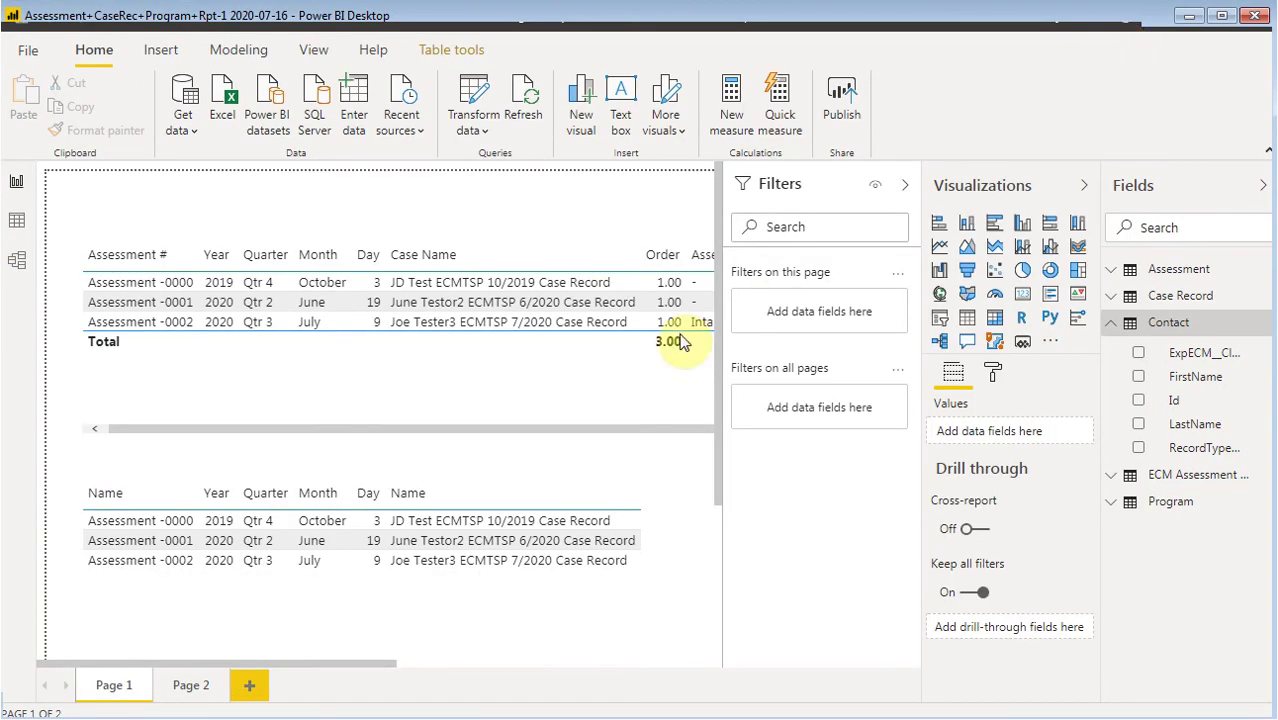